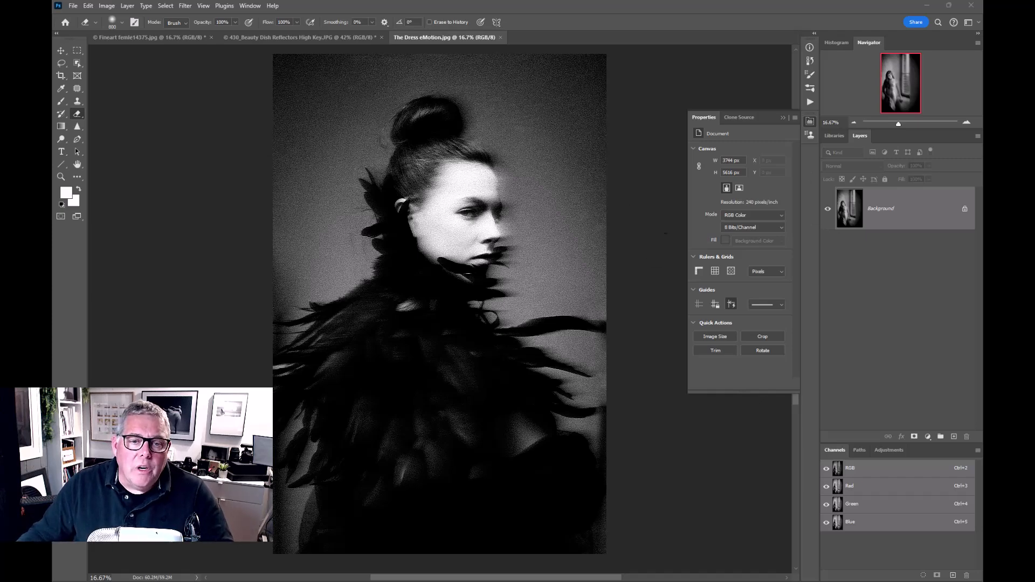
Step: On Fineart femle14375.jpg, duplicate the background as a desaturated Layer 1 and convert it to a smart object
click(163, 37)
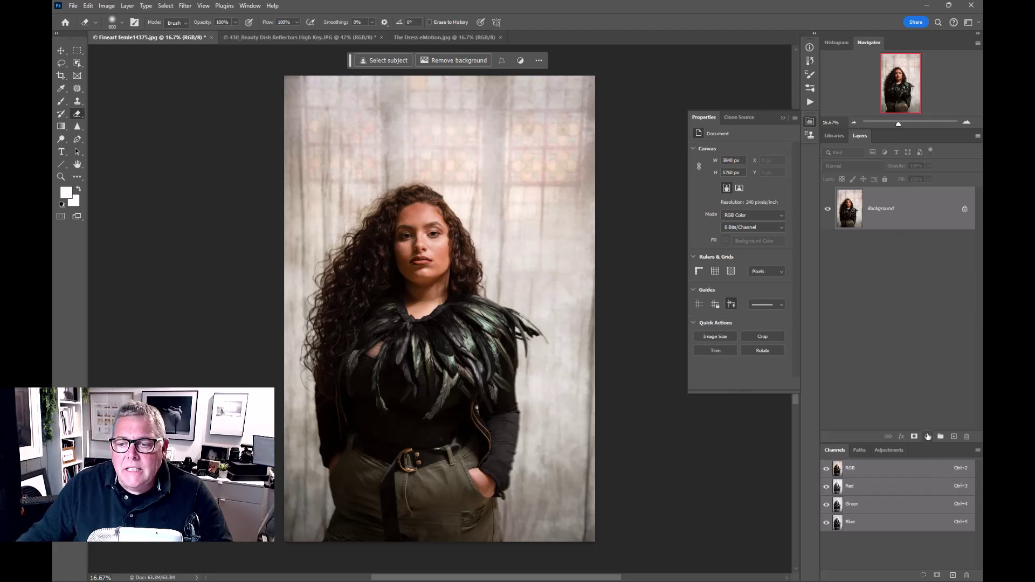
key(ctrl+j)
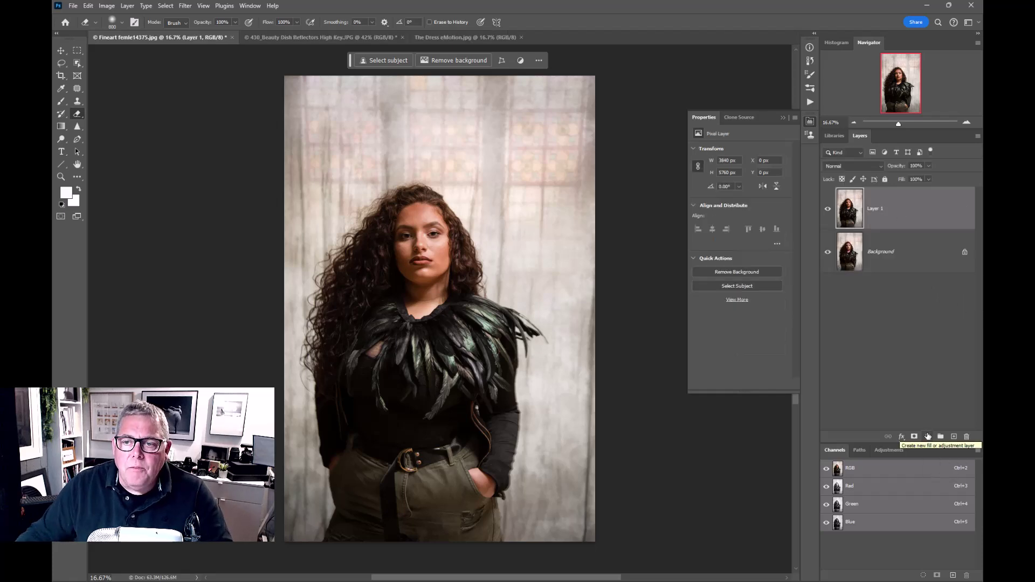
key(ctrl+shift+u)
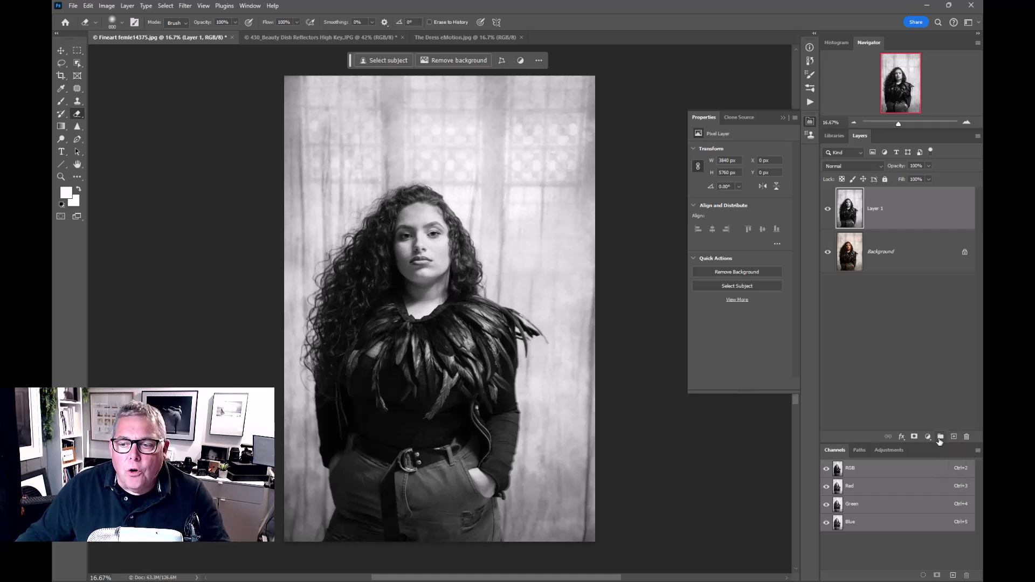
click(928, 437)
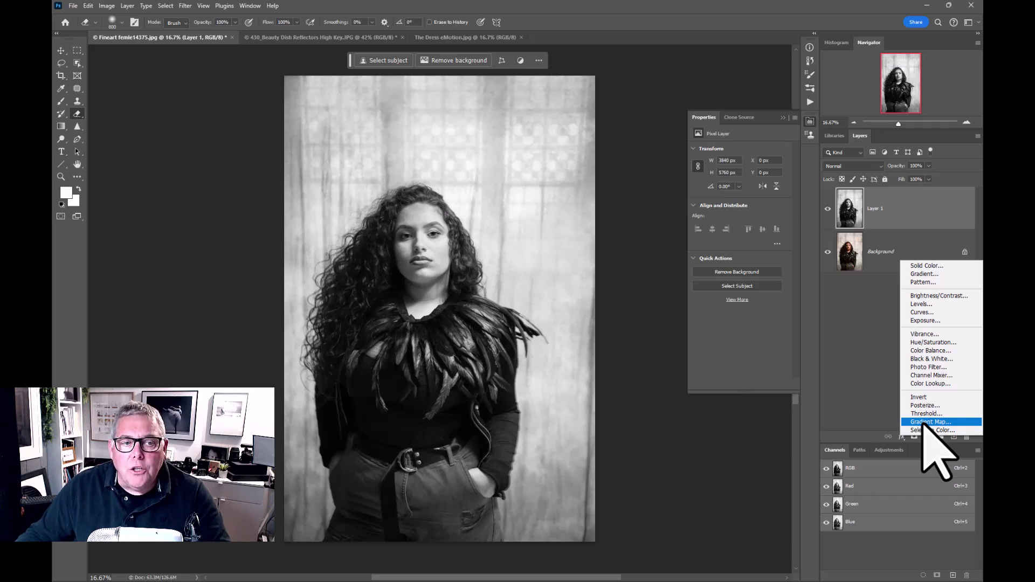
click(863, 428)
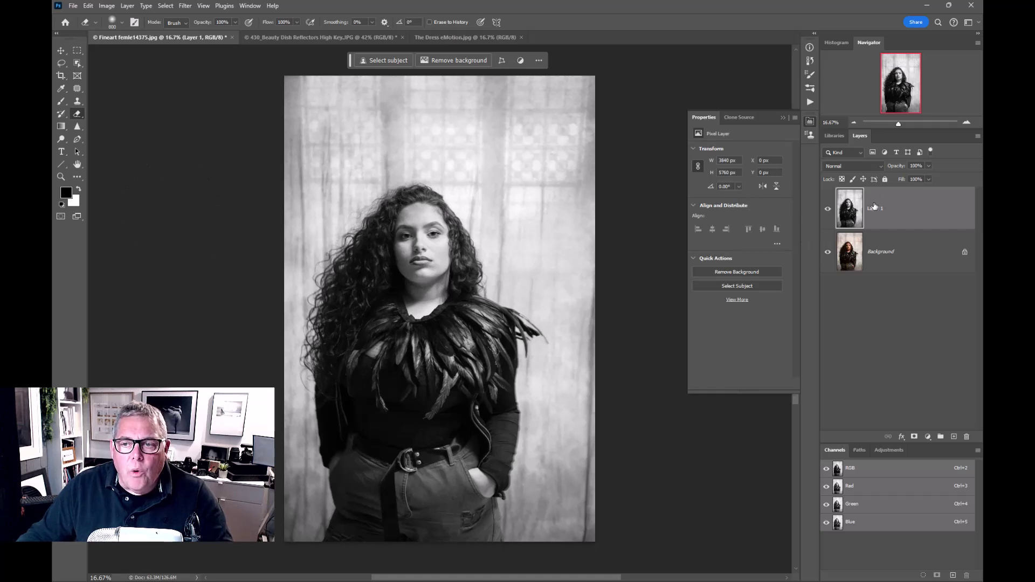
right_click(900, 219)
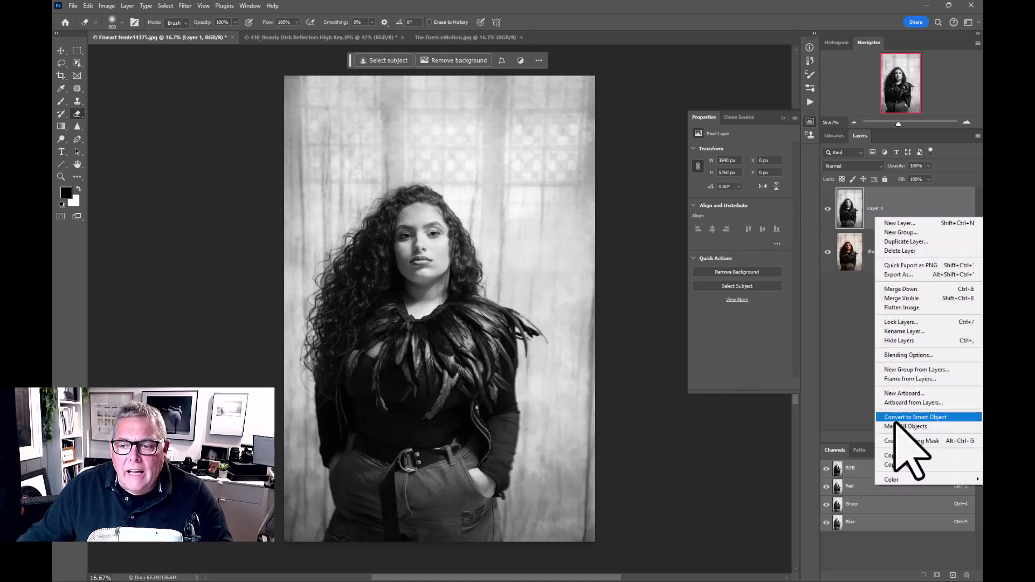
click(896, 418)
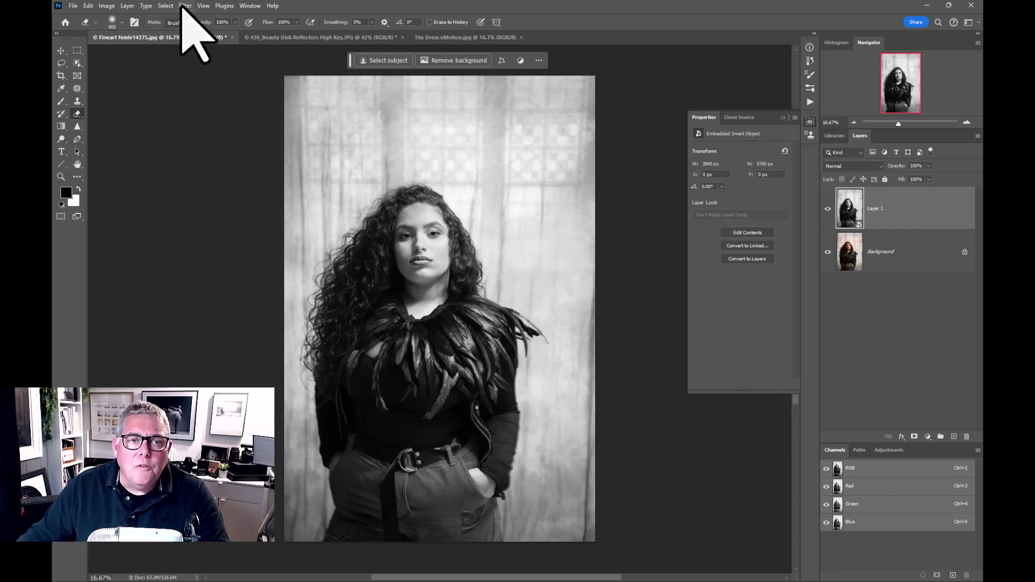
Step: Start Filter > Blur Gallery > Path Blur on Layer 1
click(184, 6)
mouse_move(192, 135)
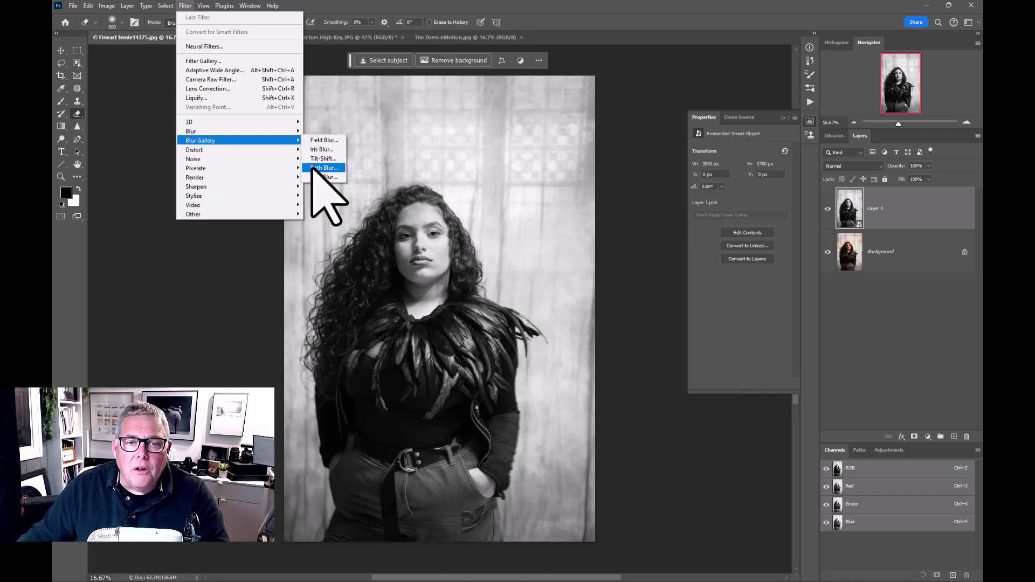
click(326, 168)
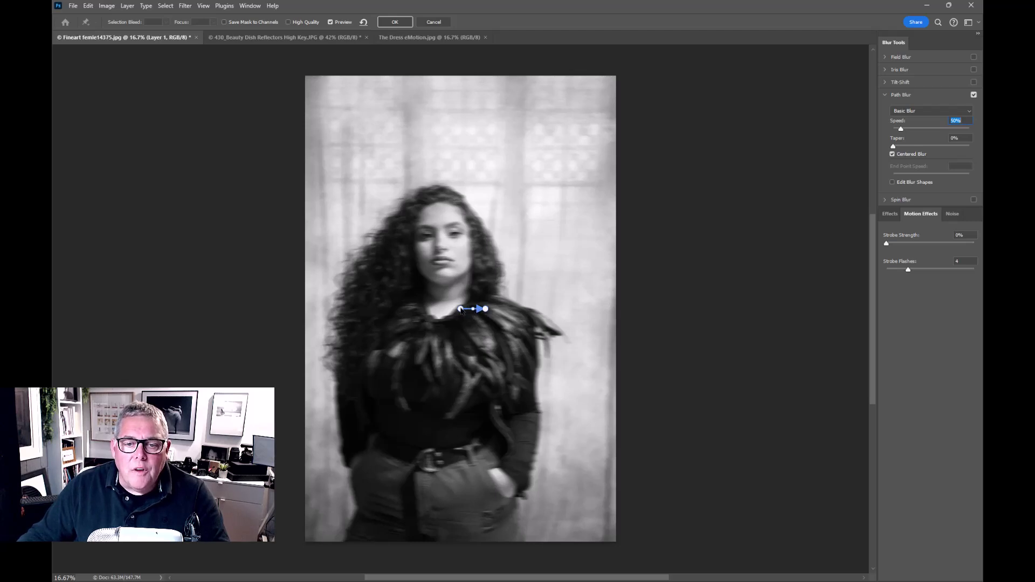
Step: Draw two curved blur paths: collar to left hair, and head toward the upper left
drag(486, 309, 403, 319)
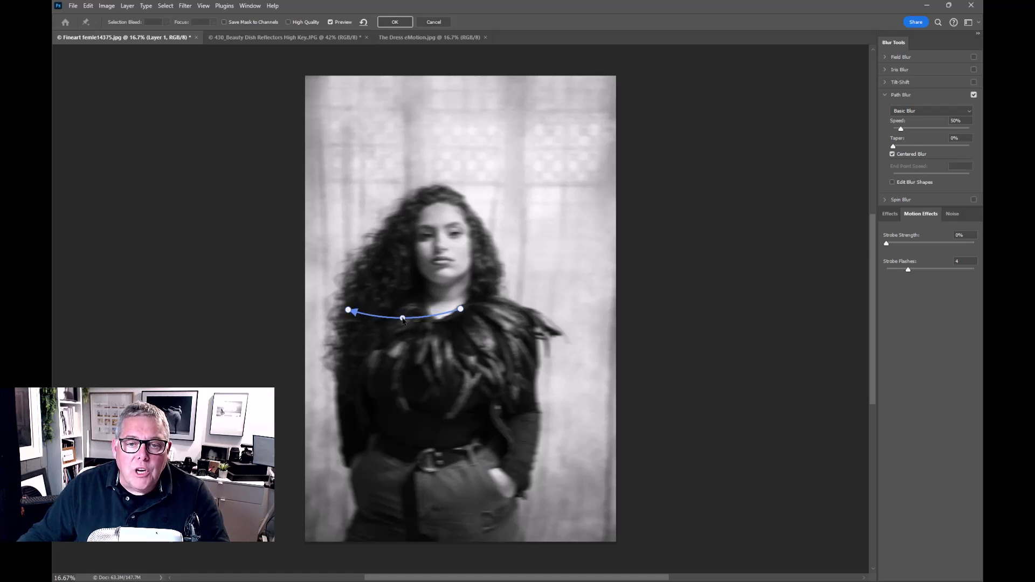
drag(461, 311, 443, 287)
drag(403, 319, 321, 305)
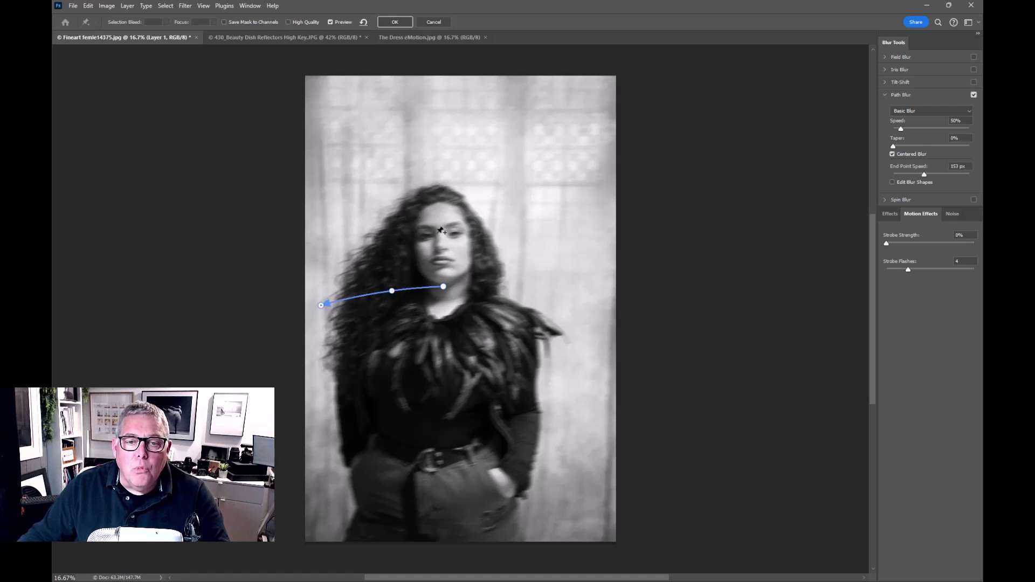
drag(434, 219, 324, 162)
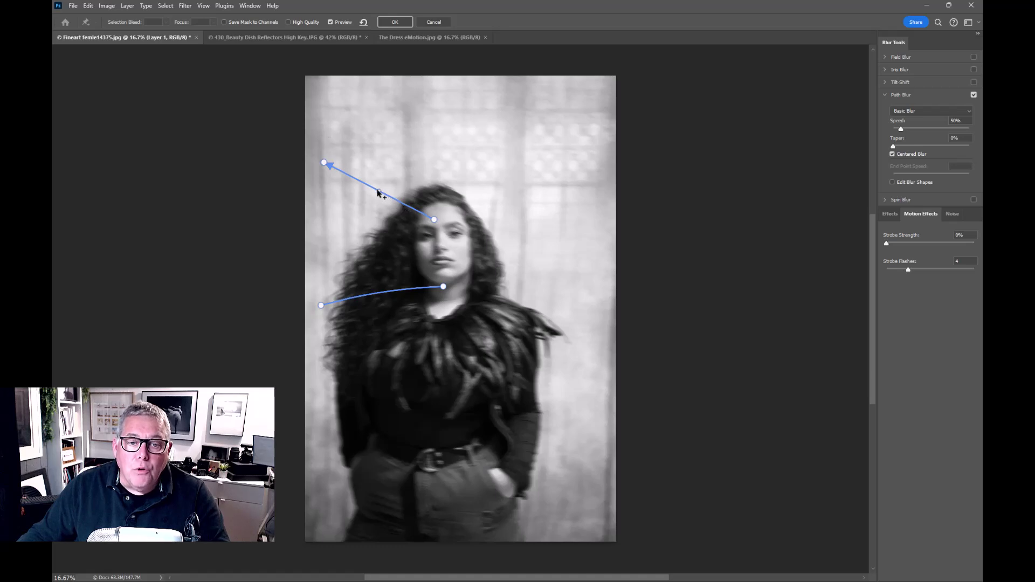
drag(378, 190, 375, 193)
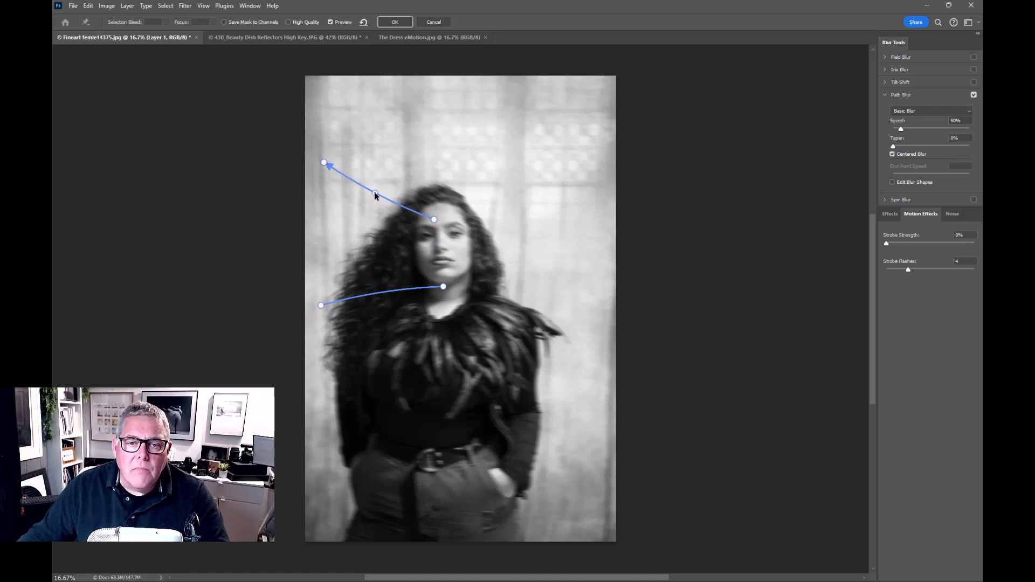
Step: Switch the blur to Rear Sync Flash, run the upper path from face rightward, and set Speed 162%
click(908, 110)
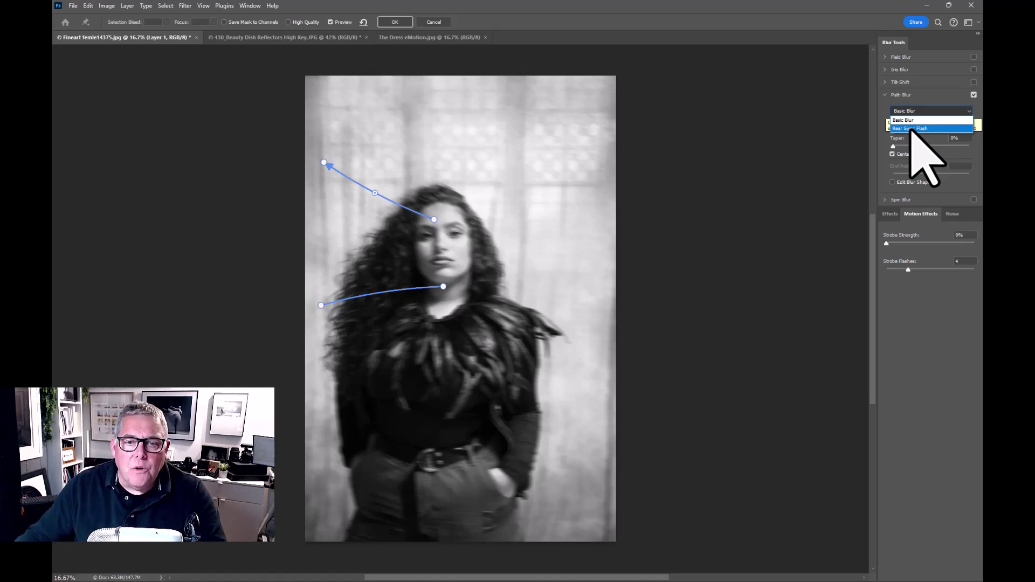
click(911, 130)
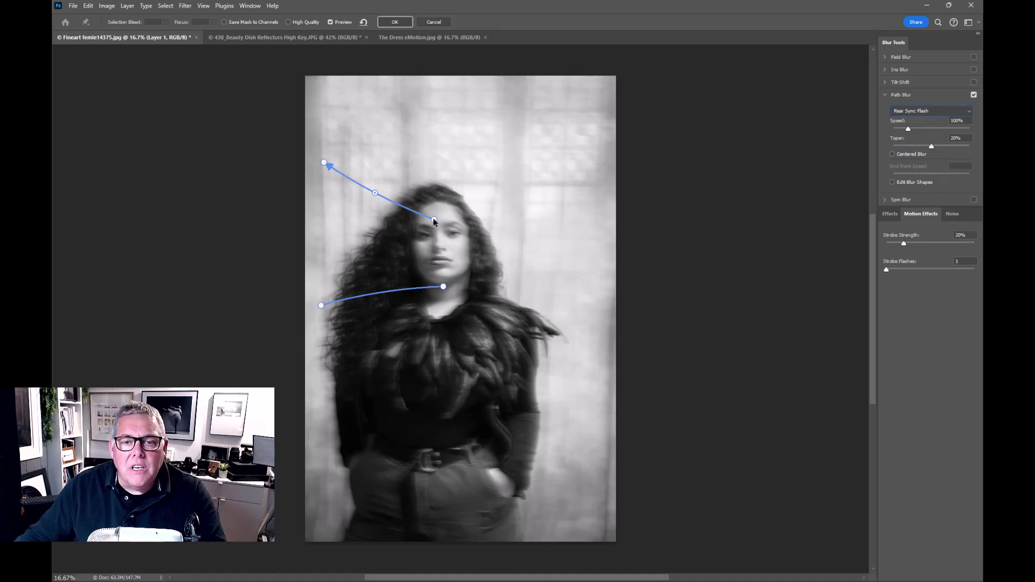
drag(435, 220, 597, 217)
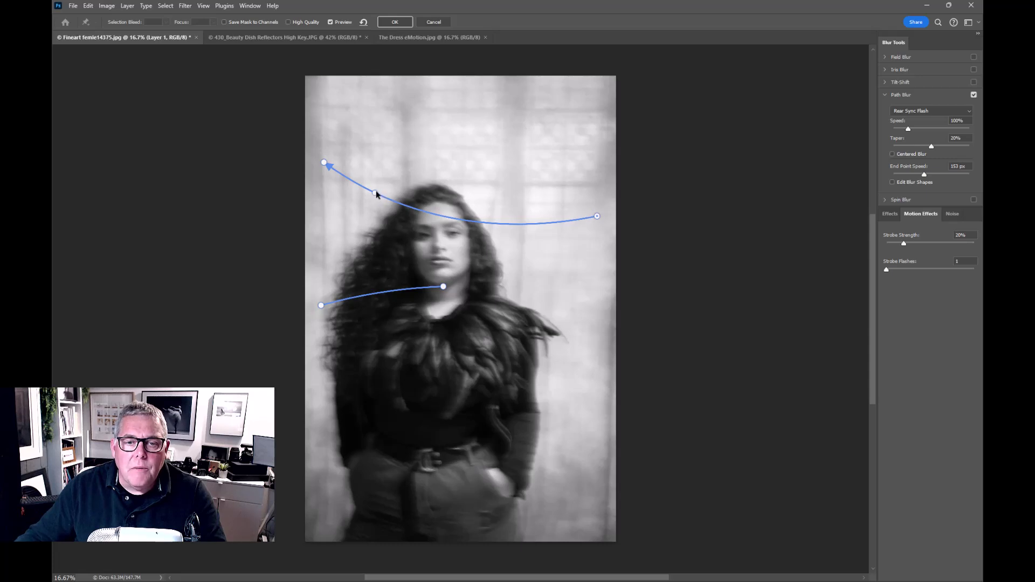
drag(376, 195, 552, 214)
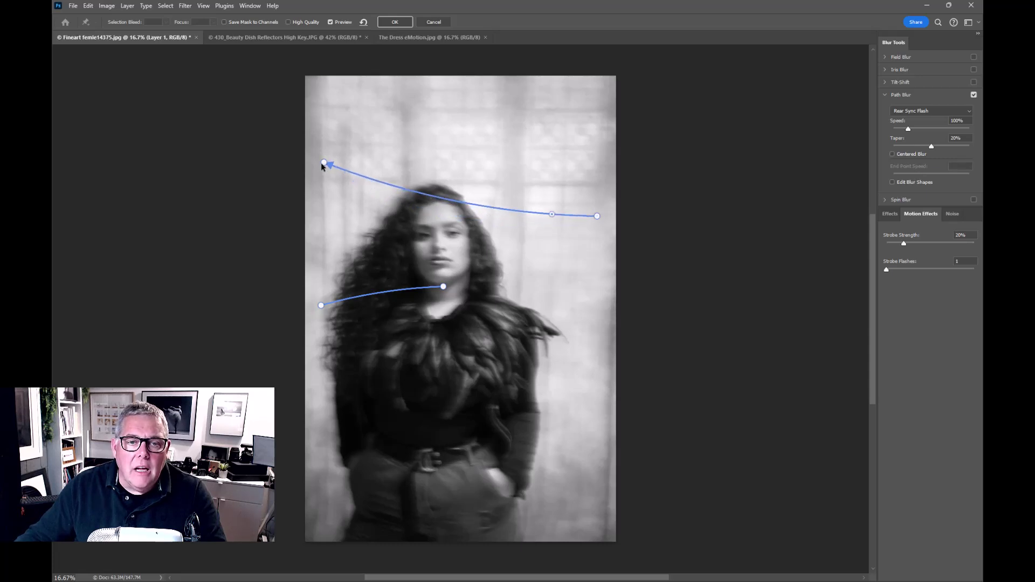
drag(324, 163, 442, 233)
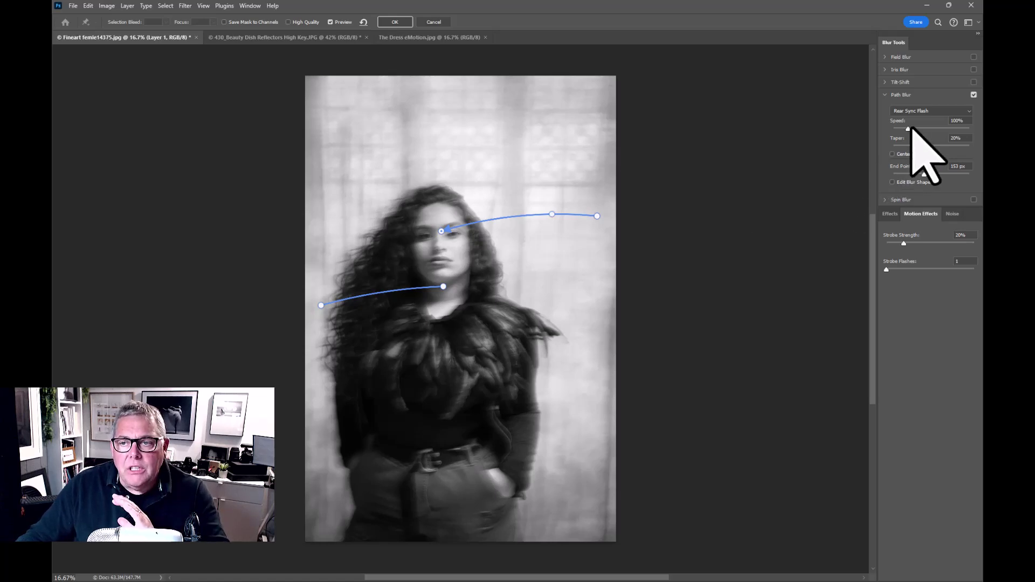
drag(909, 128, 918, 129)
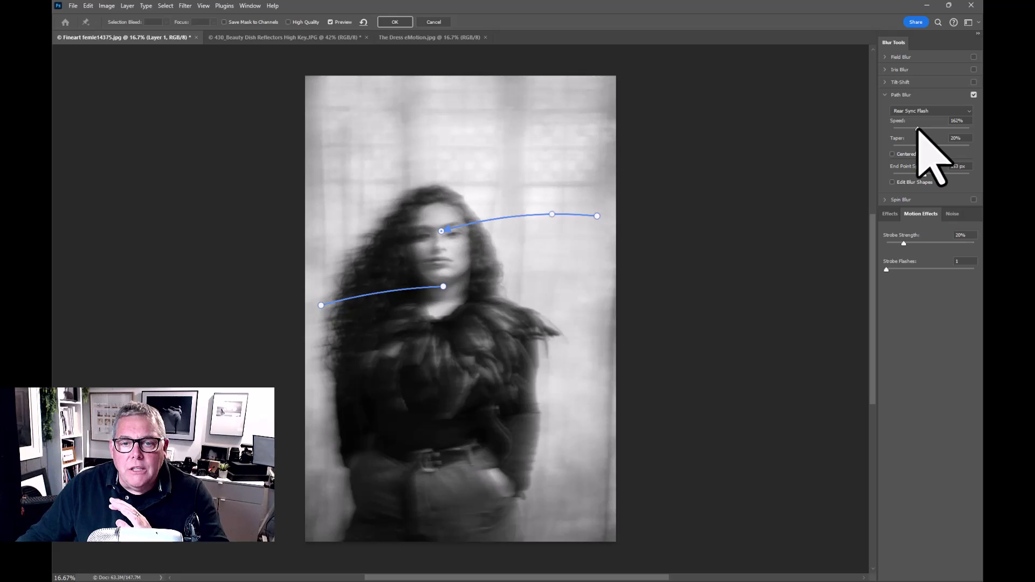
click(918, 129)
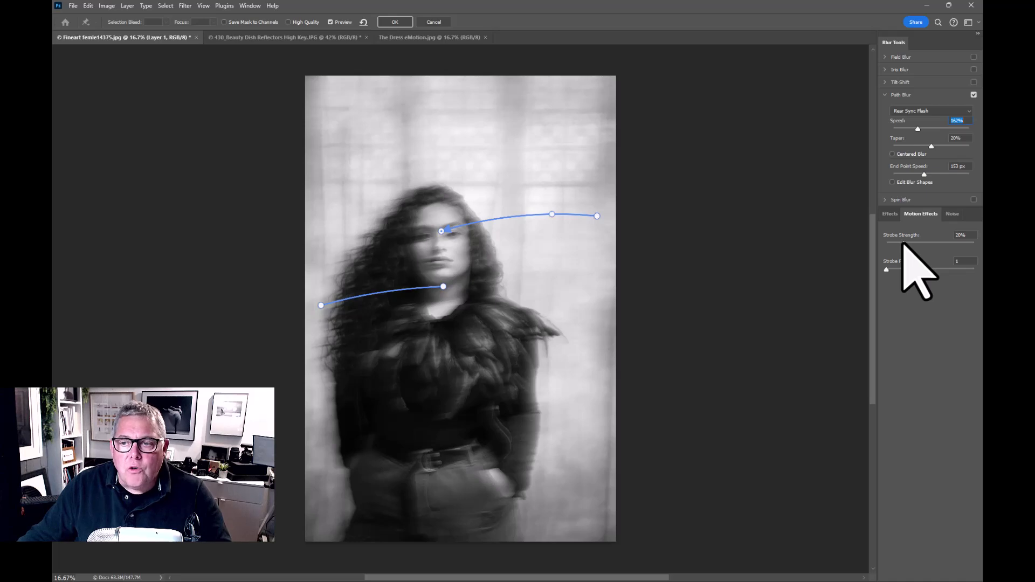
Step: In Motion Effects, set Strobe Strength 54% and Strobe Flashes 2, then raise Speed to 236%
drag(903, 244, 928, 238)
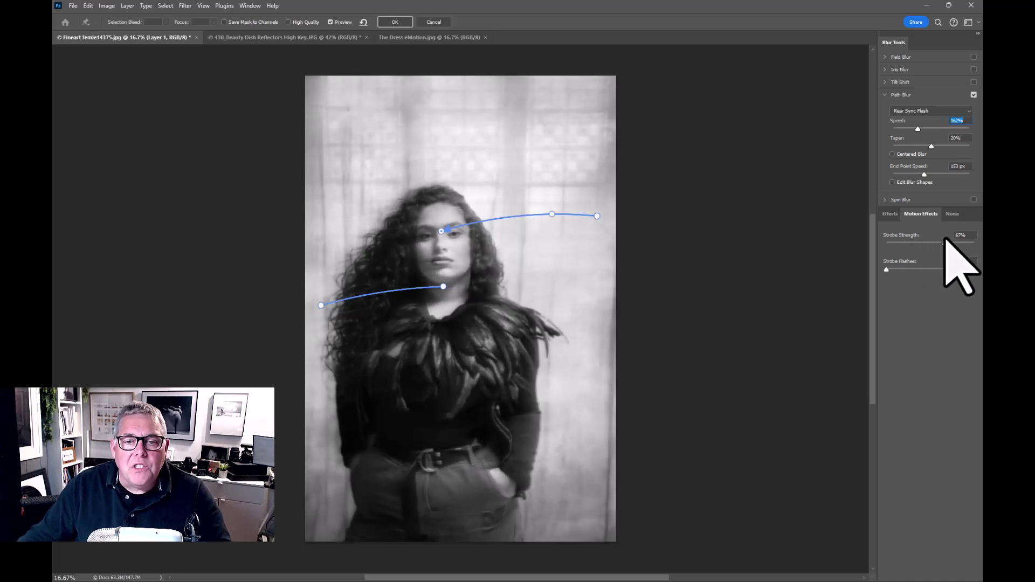
drag(944, 242, 938, 242)
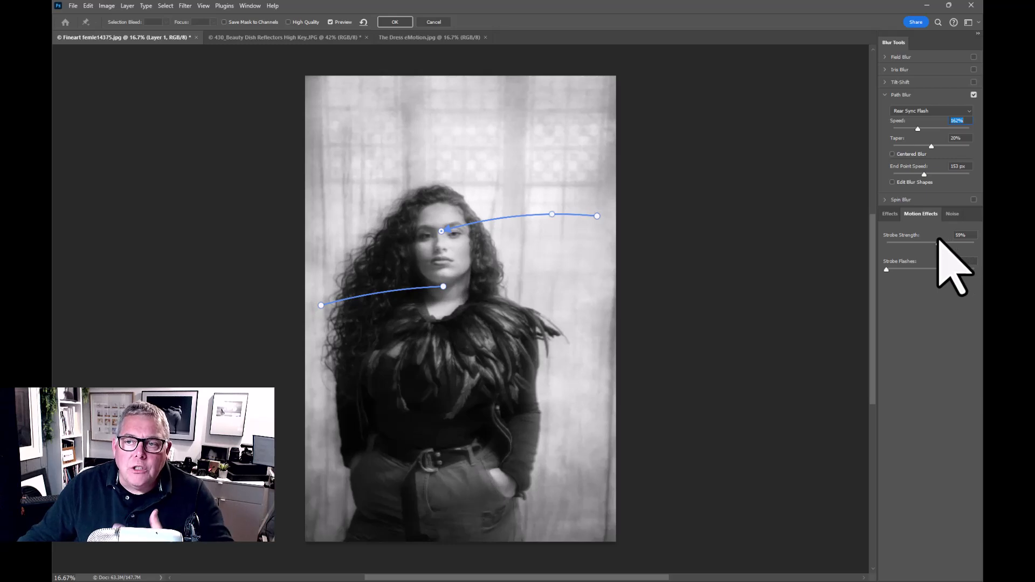
mouse_move(938, 242)
mouse_down()
mouse_move(955, 241)
mouse_move(934, 242)
mouse_up()
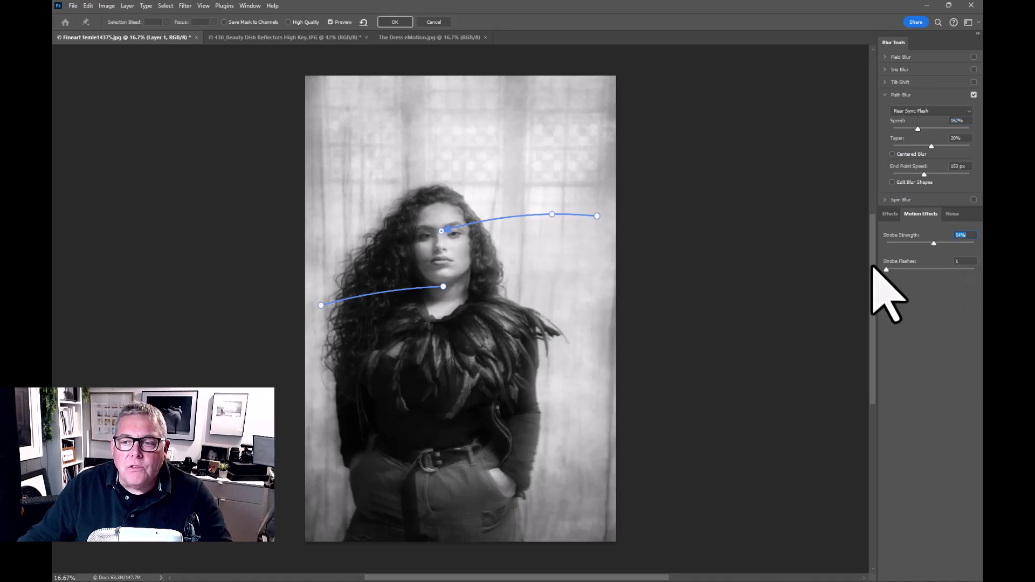
mouse_move(887, 270)
mouse_down()
mouse_move(934, 270)
mouse_move(898, 269)
mouse_up()
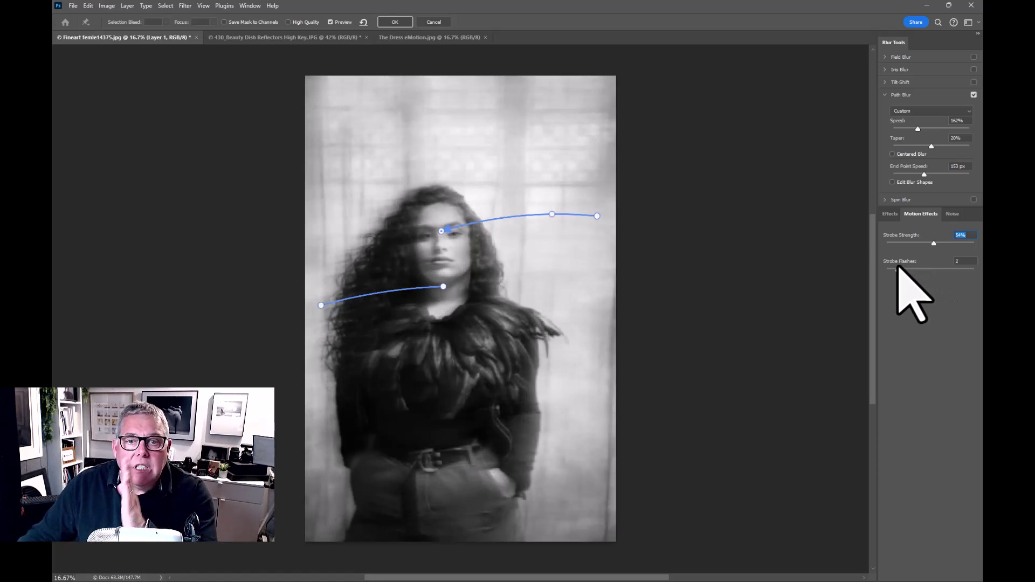
click(898, 268)
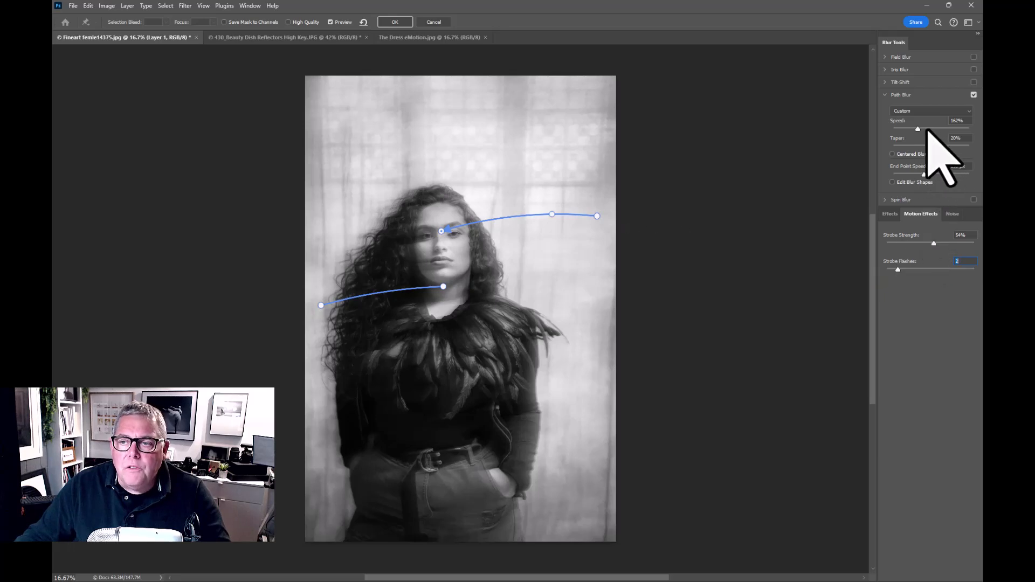
click(930, 129)
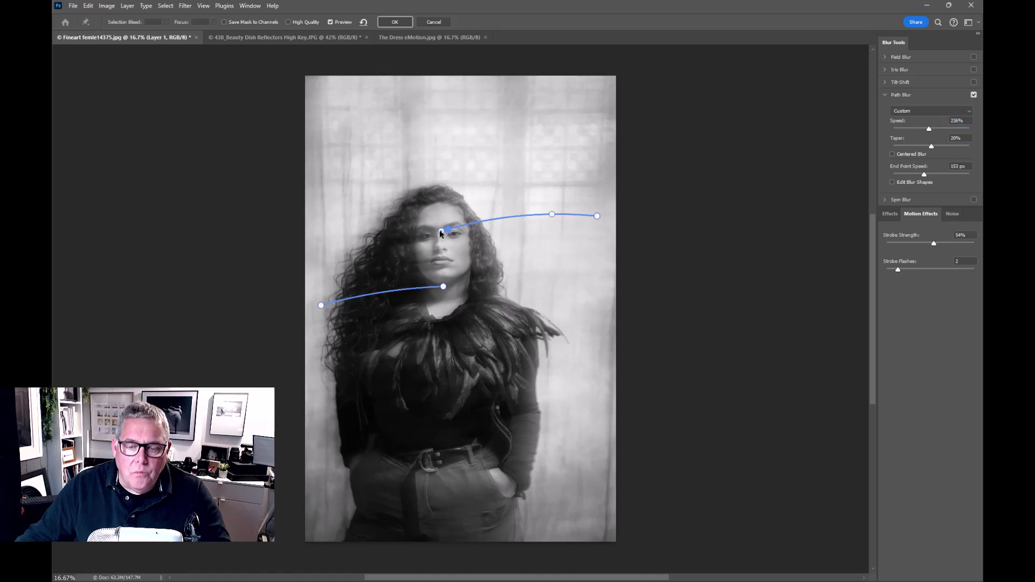
Step: Zoom in on the face, draw a straight path from hair top to chest, and set Strobe Strength 28%
key(ctrl+plus)
key(ctrl+plus)
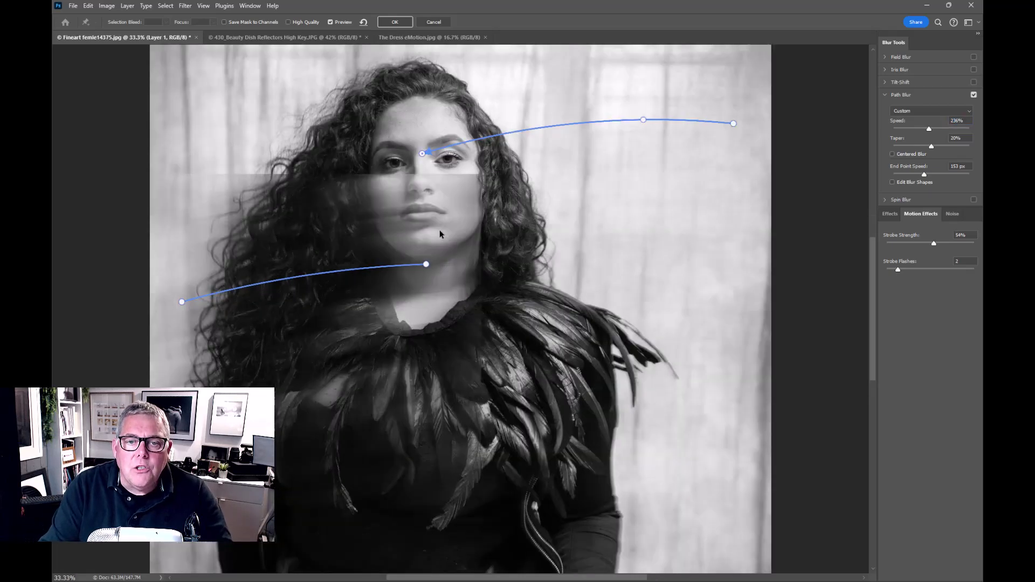
drag(474, 231, 482, 301)
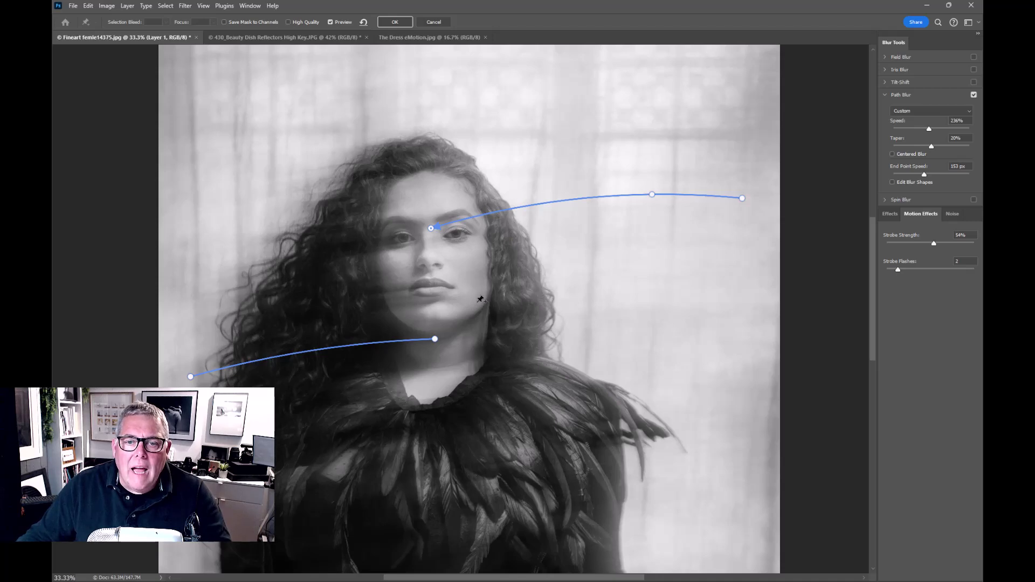
click(422, 160)
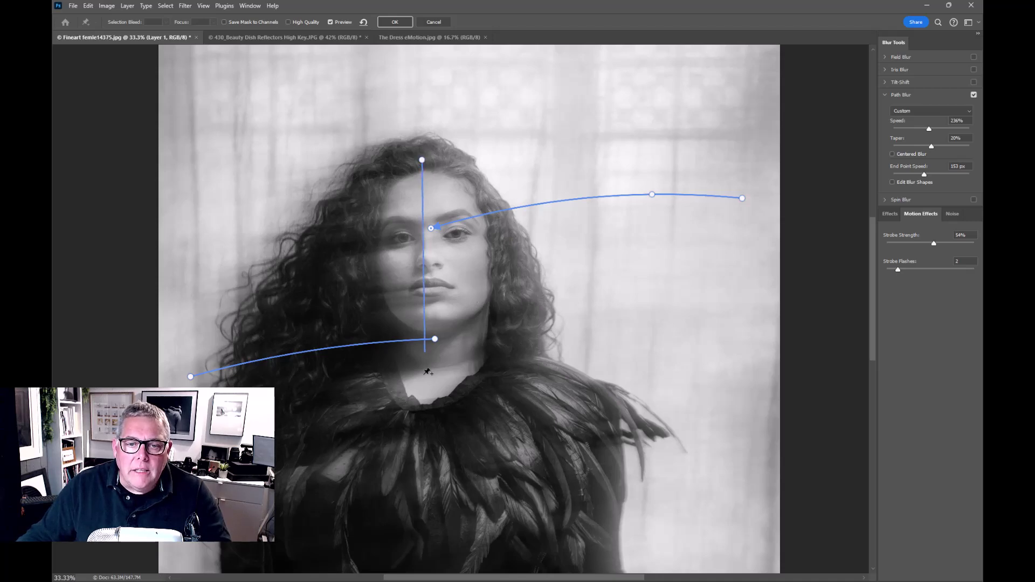
double_click(431, 524)
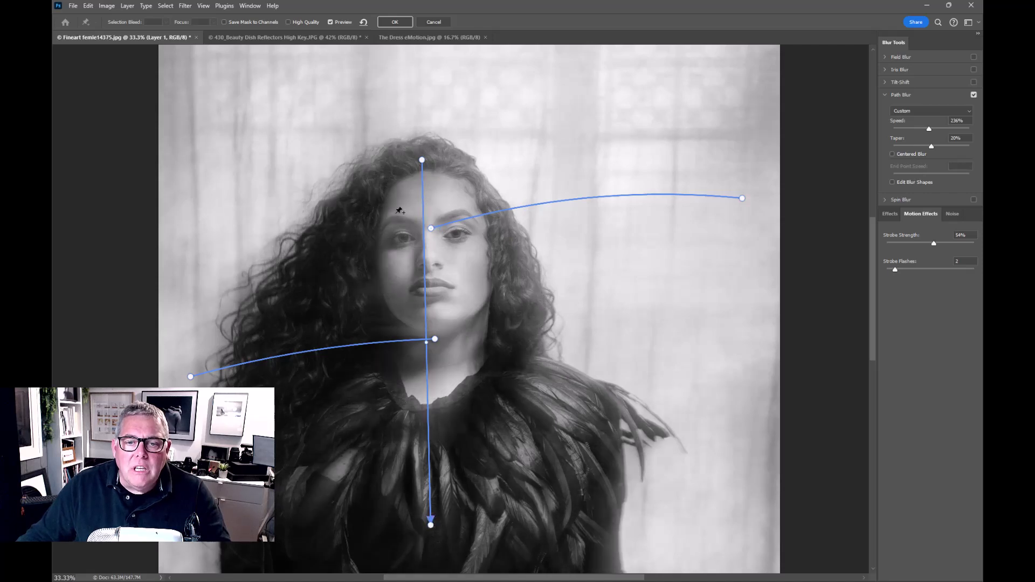
drag(934, 243, 911, 242)
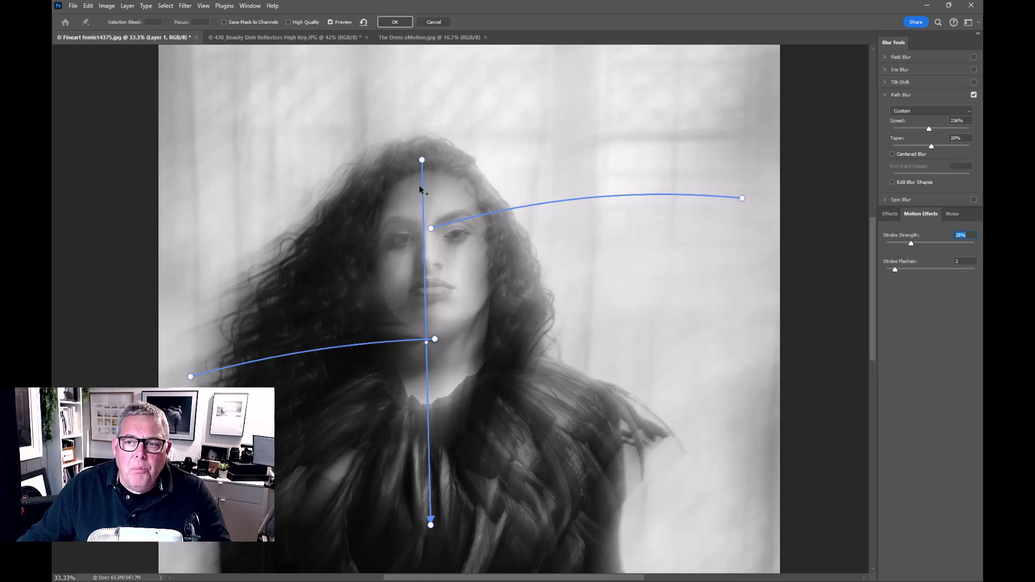
Step: Enable Edit Blur Shapes and delete the blur shapes at both ends of the vertical path
click(892, 182)
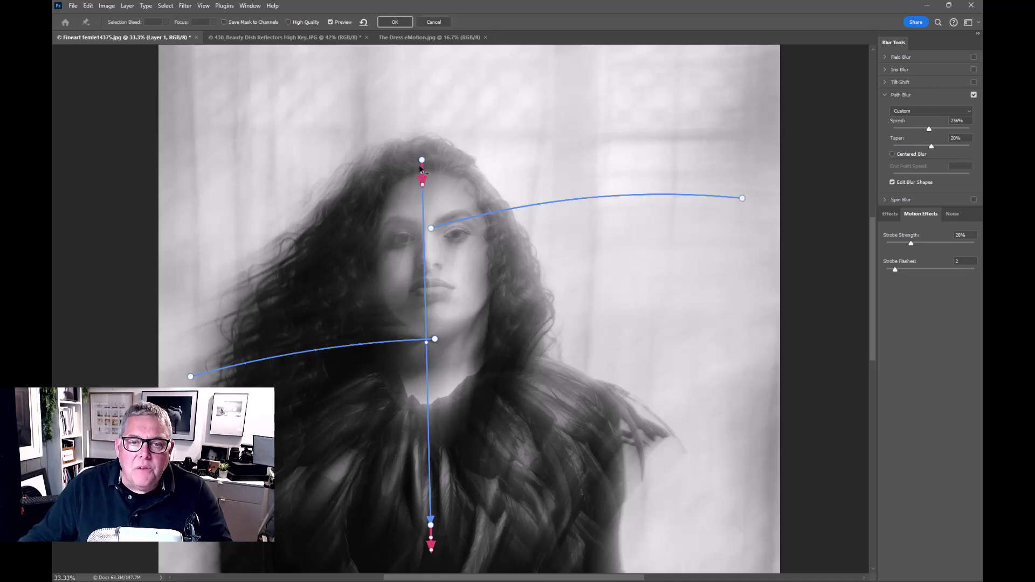
drag(422, 161, 422, 161)
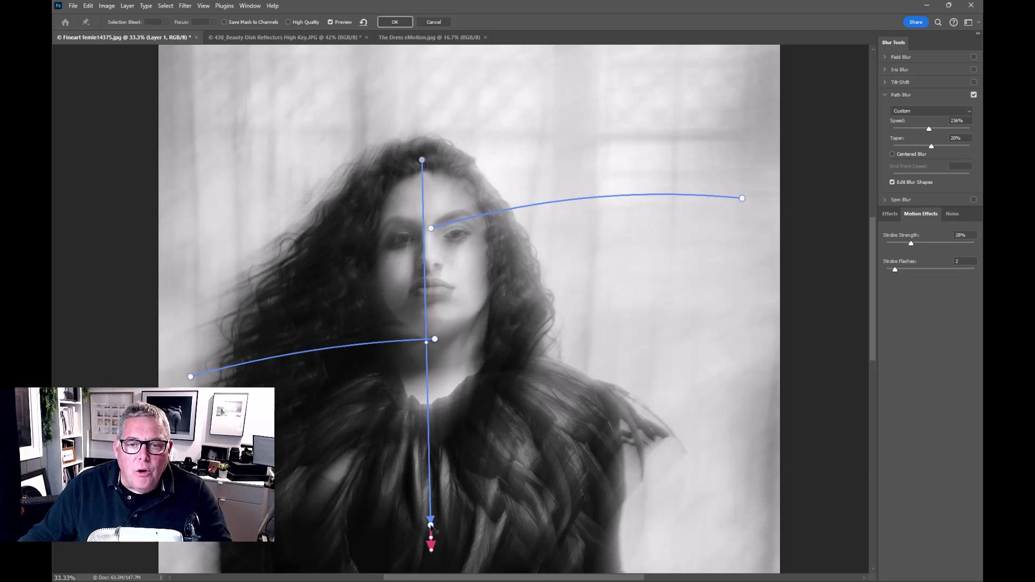
click(431, 526)
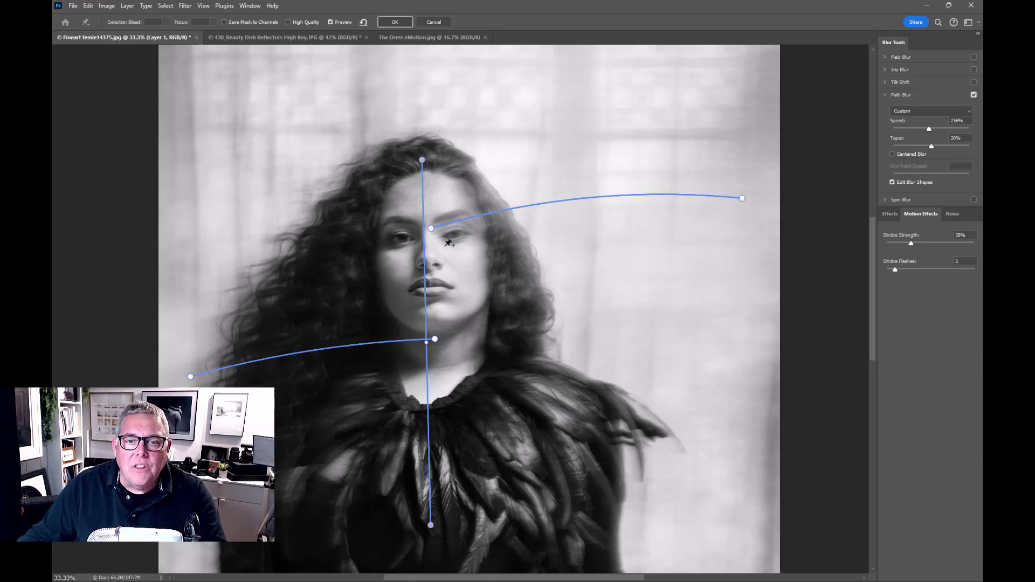
Step: Move the face path's start to the hair top, tilt the vertical path, and apply the blur
drag(431, 228, 482, 227)
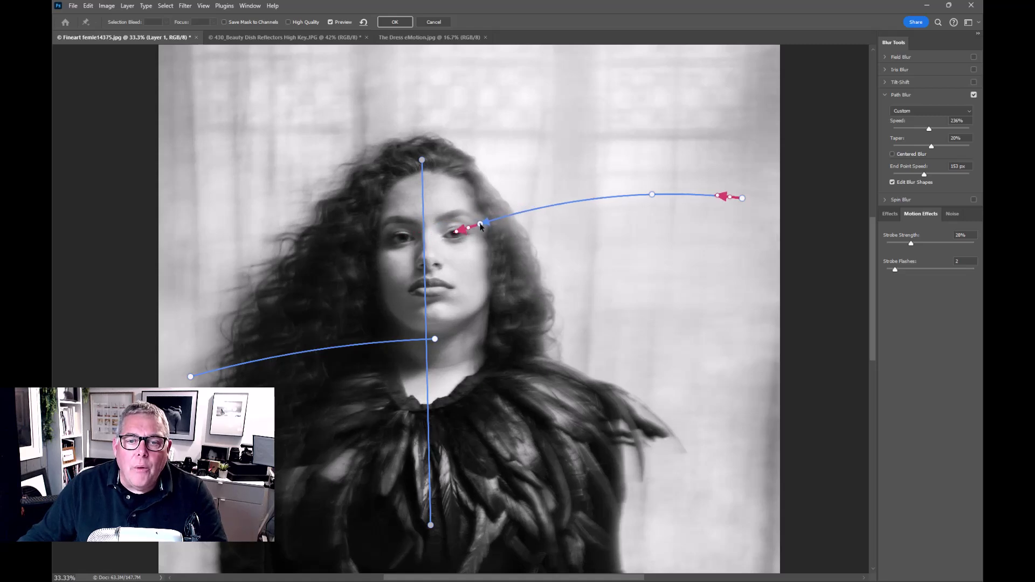
drag(480, 226, 436, 176)
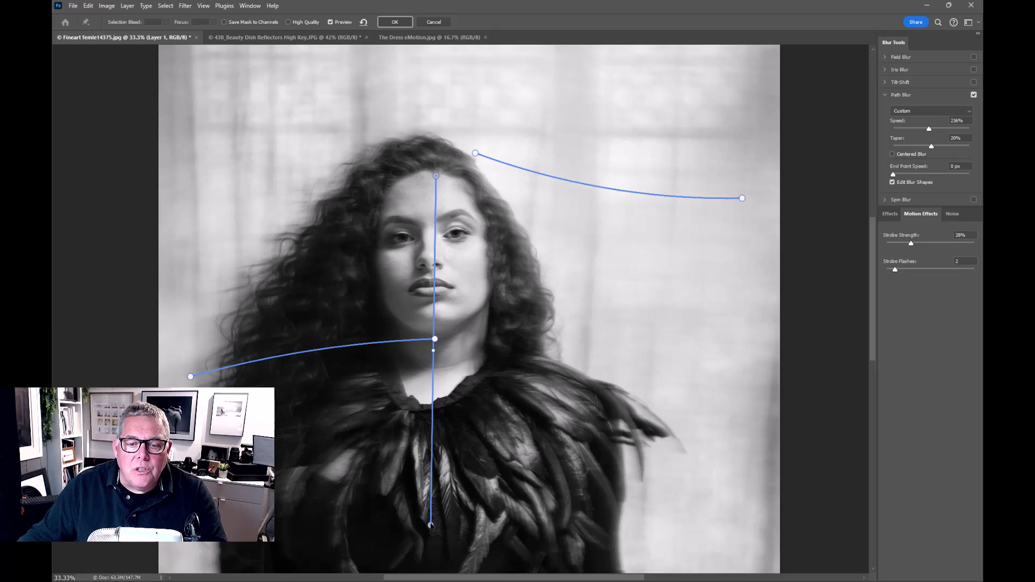
drag(430, 526, 443, 522)
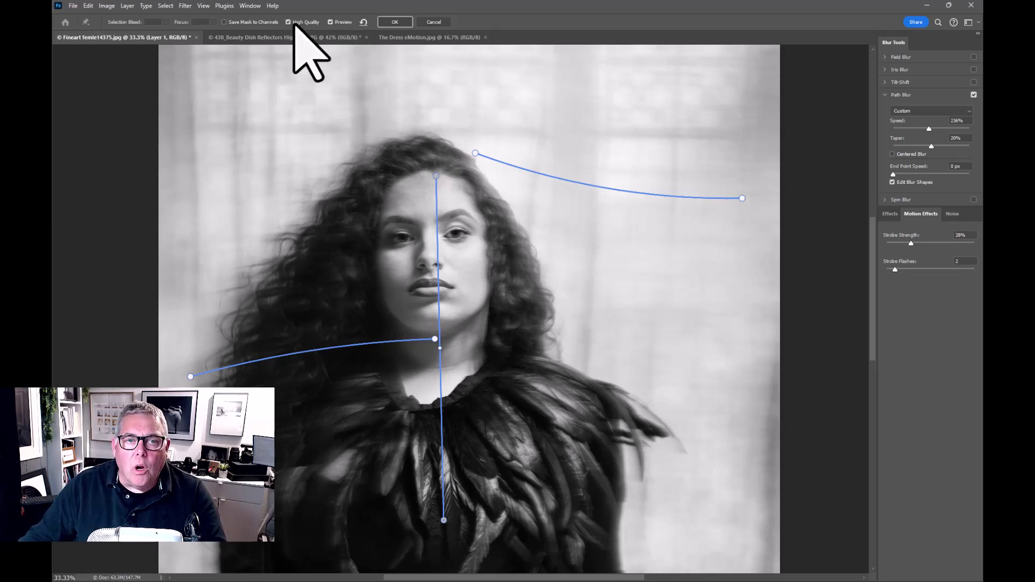
click(397, 23)
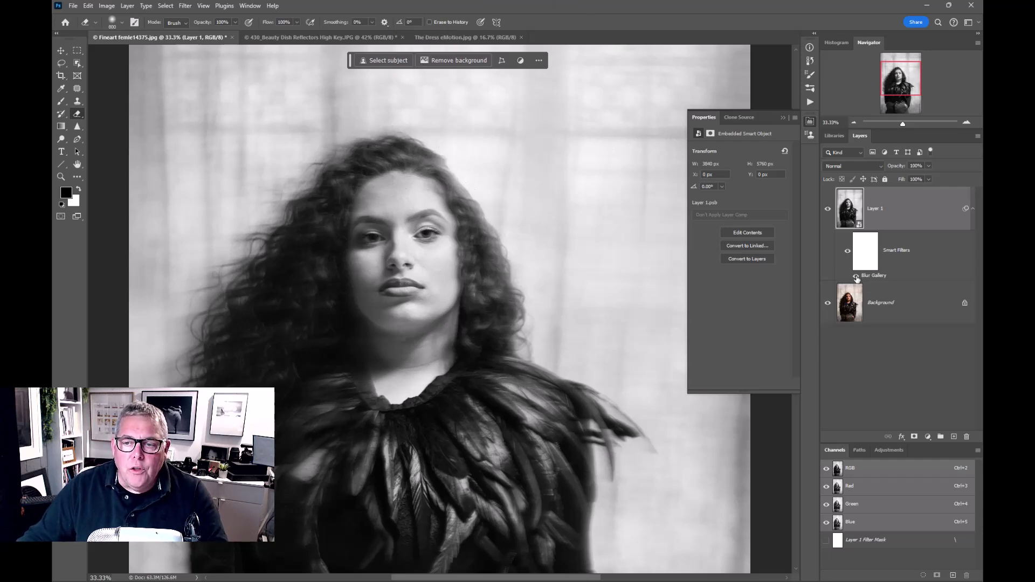
click(857, 277)
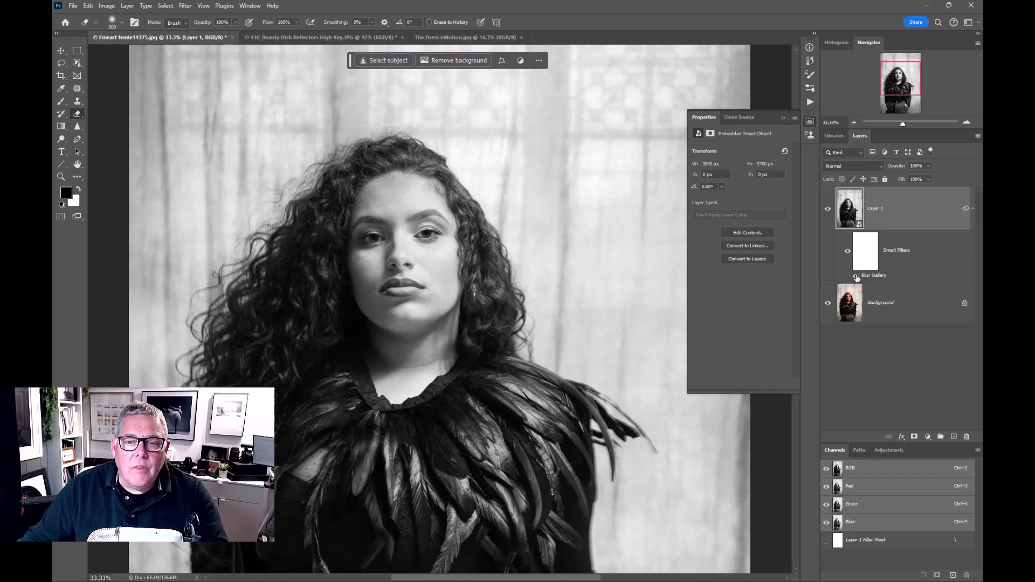
click(857, 277)
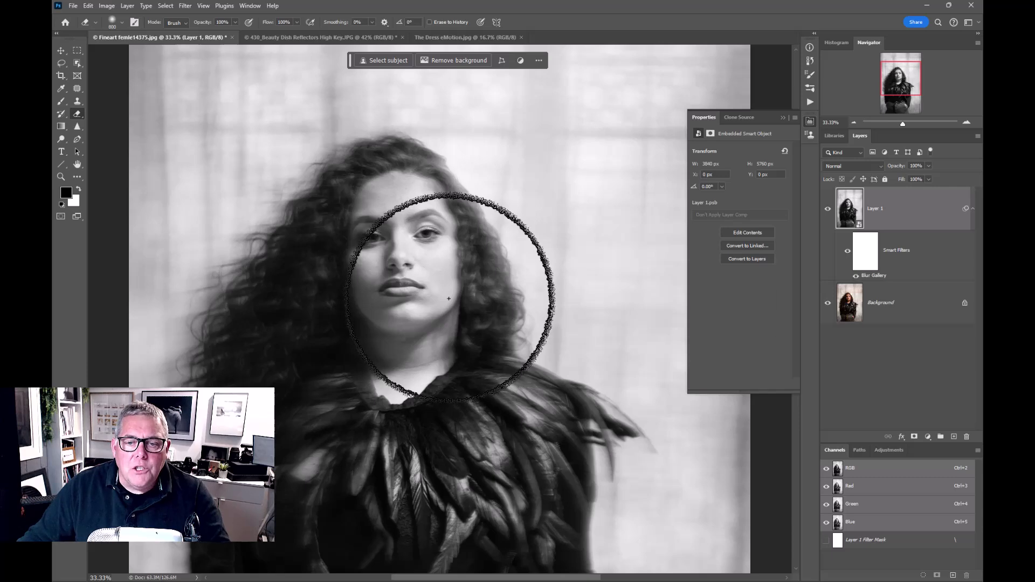
Step: Duplicate the blurred Layer 1, set the copy to Multiply, and add a layer mask
scroll(439, 299, down, 3)
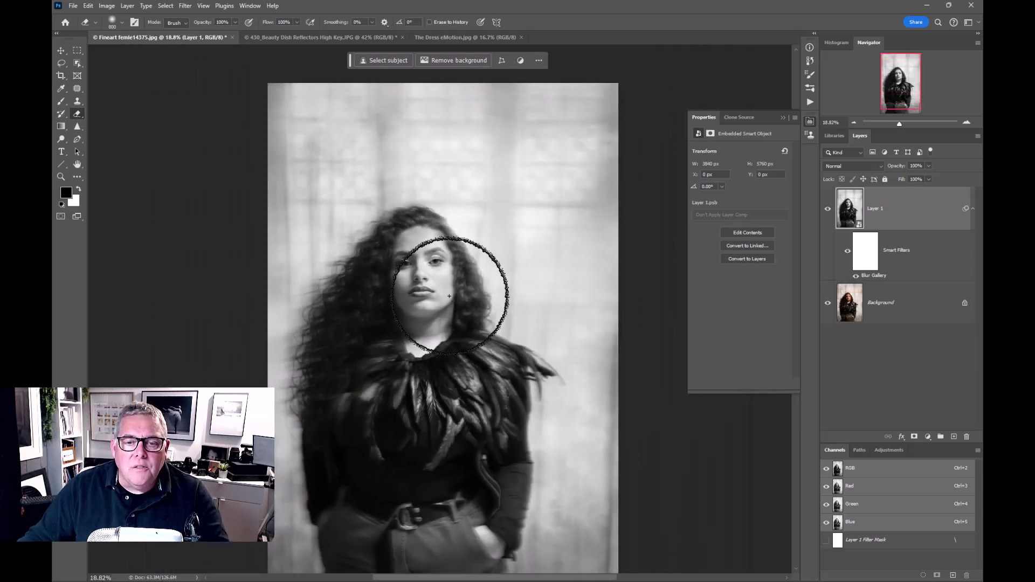
scroll(413, 268, up, 3)
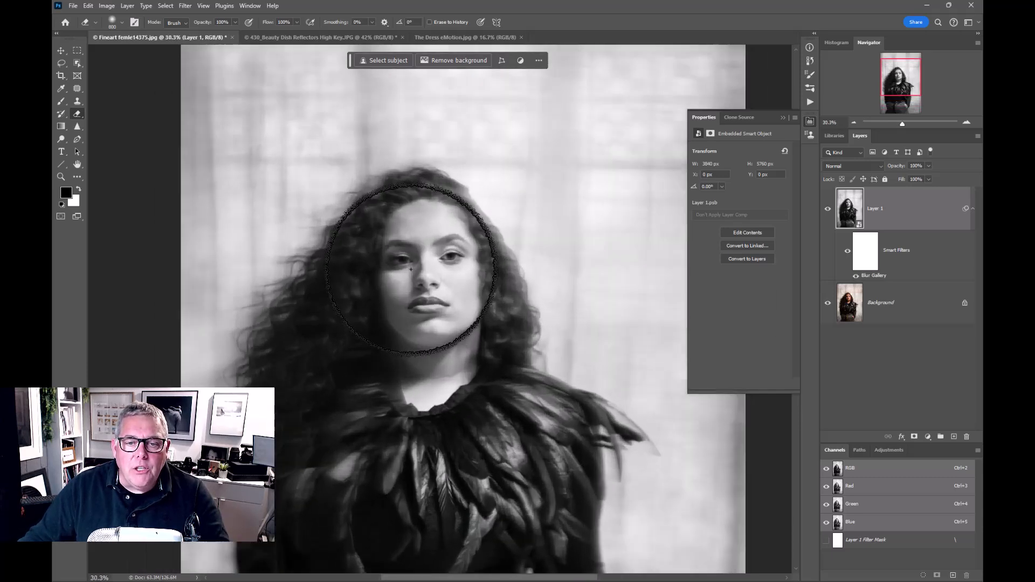
scroll(411, 269, down, 1)
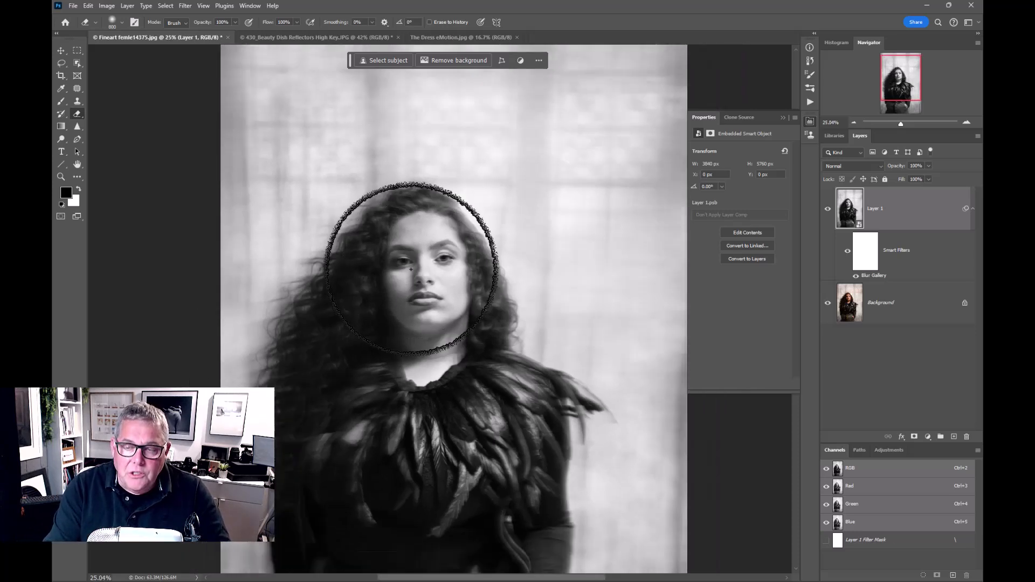
key(ctrl+j)
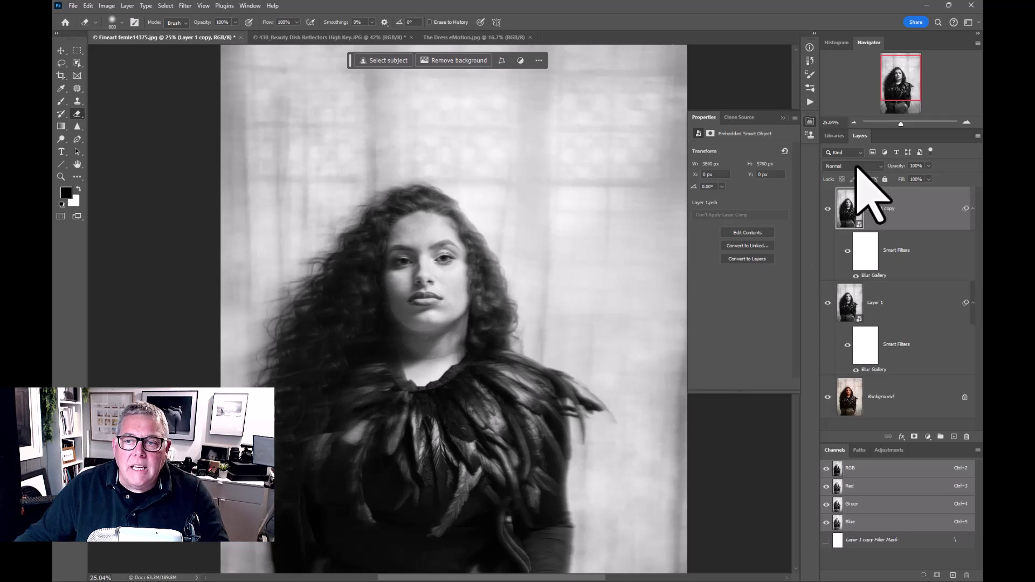
click(857, 167)
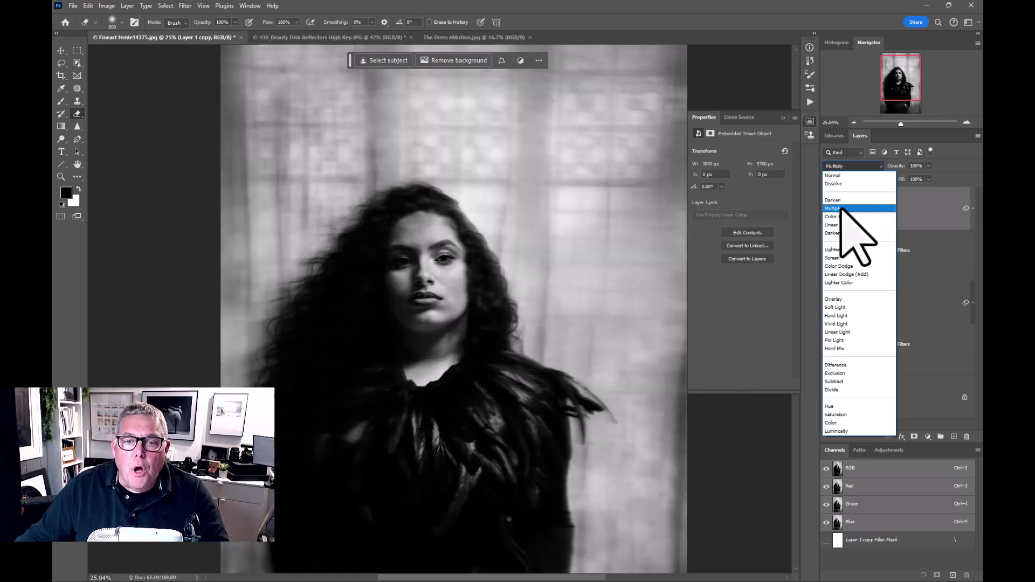
click(842, 208)
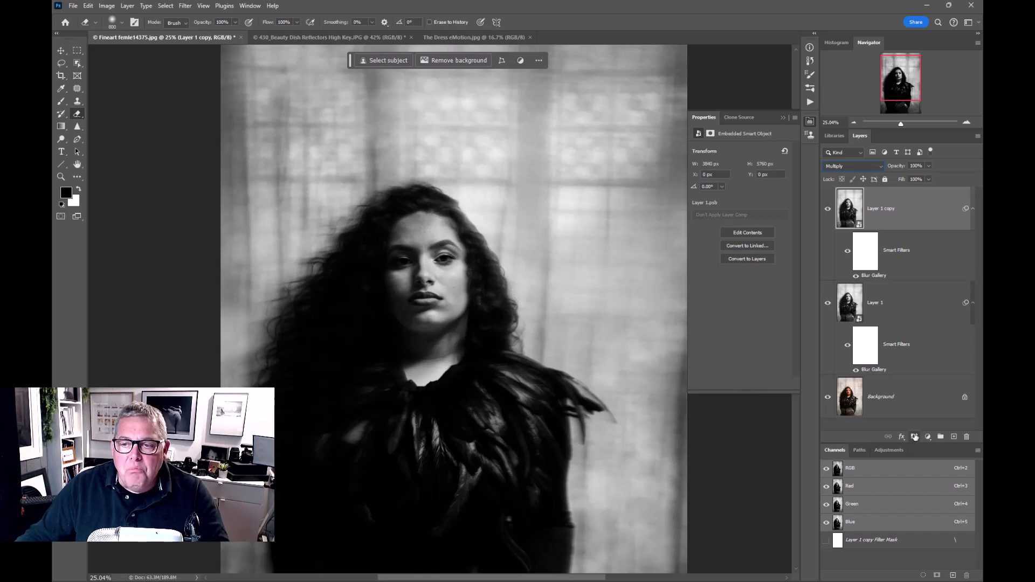
click(915, 437)
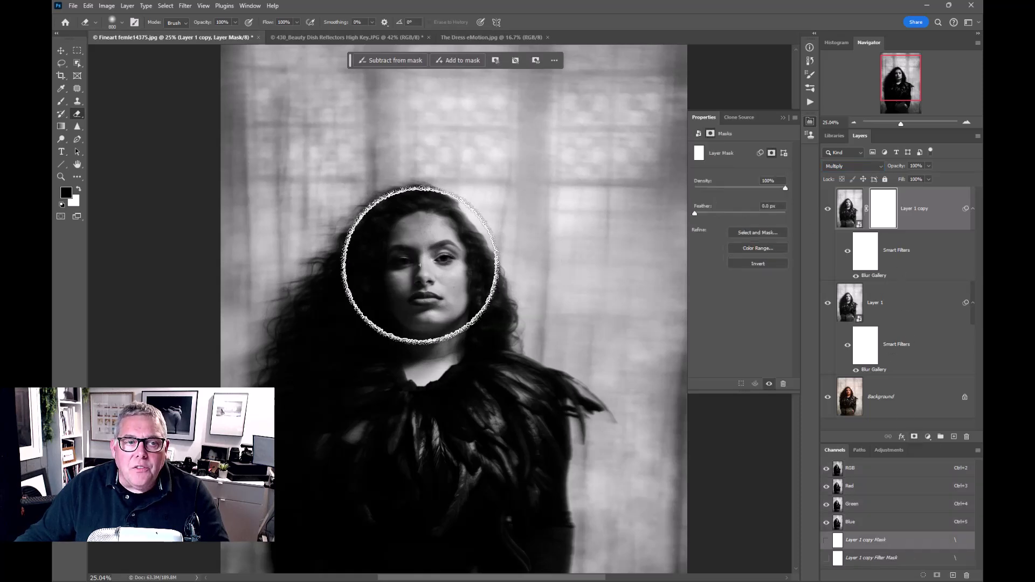
Step: With the Brush, paint black on the copy's mask over the face, feathers, hair and belt
key(b)
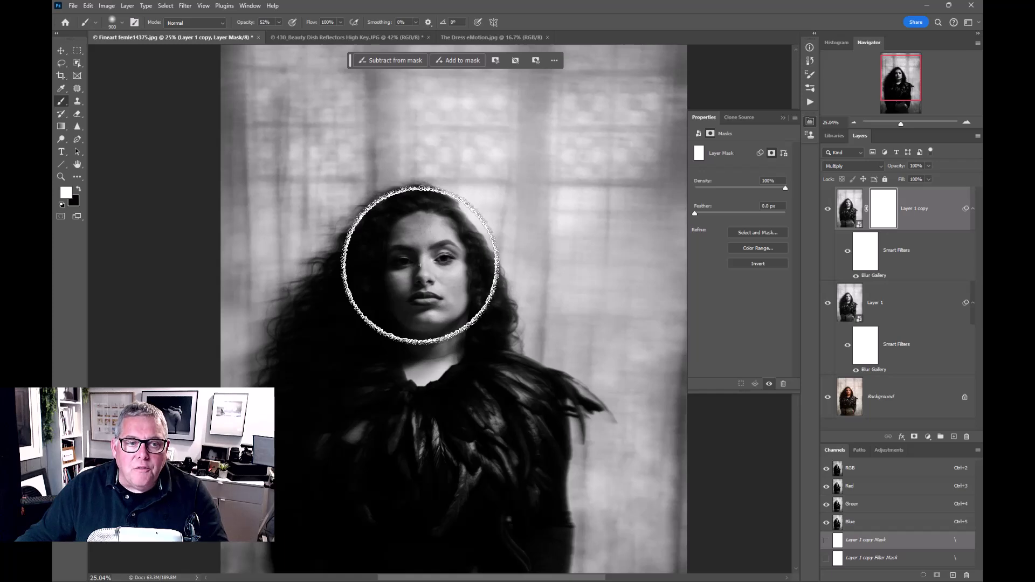
click(420, 265)
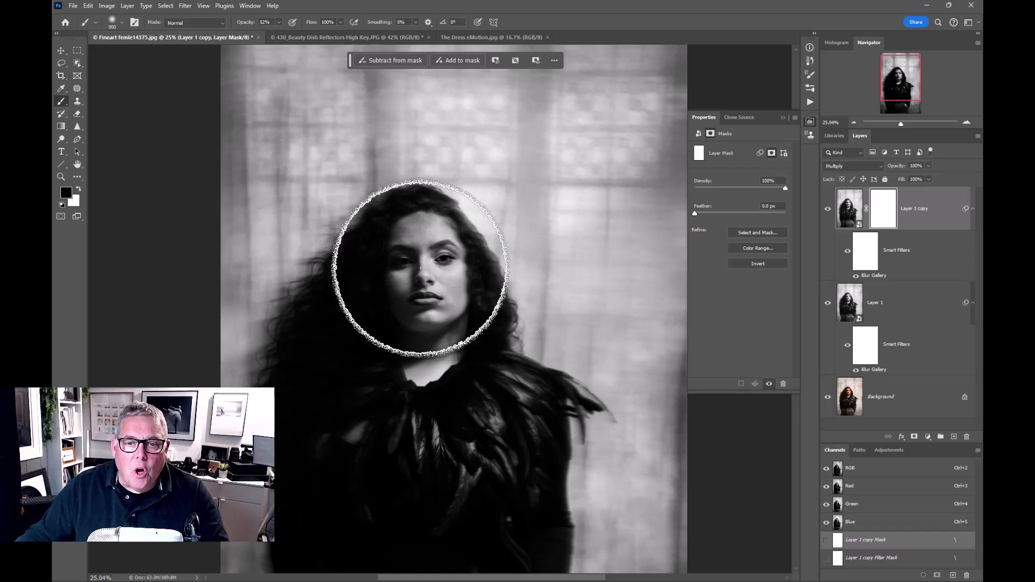
mouse_move(350, 404)
mouse_down()
mouse_move(417, 534)
mouse_move(509, 474)
mouse_up()
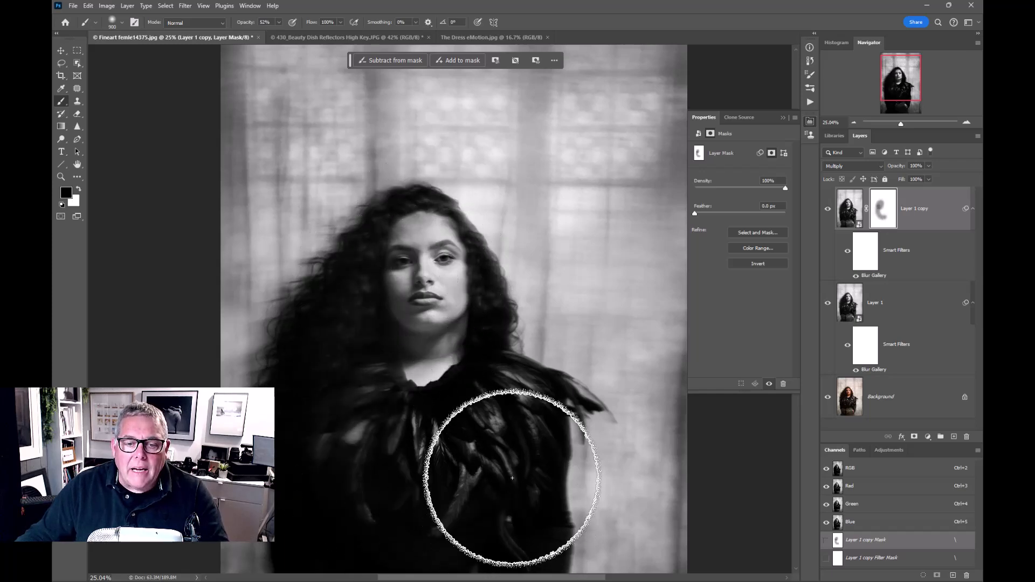
drag(358, 457, 394, 317)
mouse_move(323, 279)
mouse_down()
mouse_move(319, 184)
mouse_move(562, 335)
mouse_move(448, 432)
mouse_move(458, 363)
mouse_up()
scroll(458, 363, down, 3)
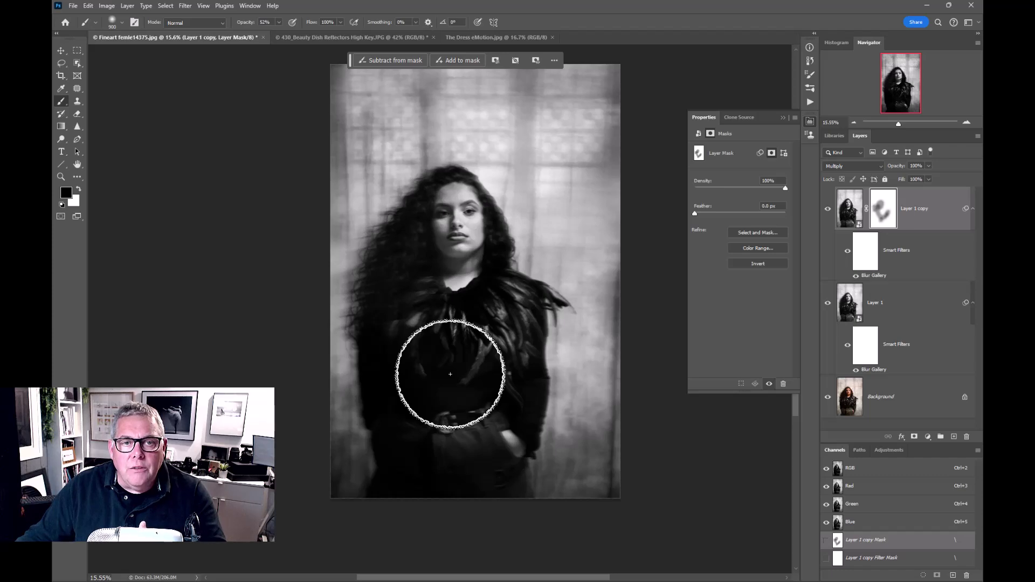
Step: Switch to 430_Beauty Dish Reflectors High Key.JPG and zoom to fit the seated man
click(386, 37)
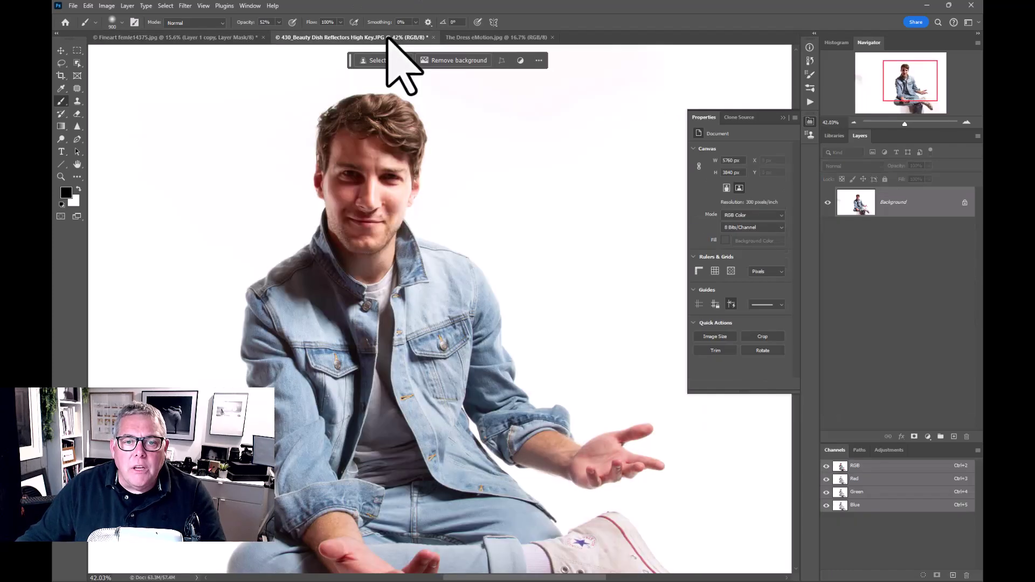
scroll(392, 324, down, 4)
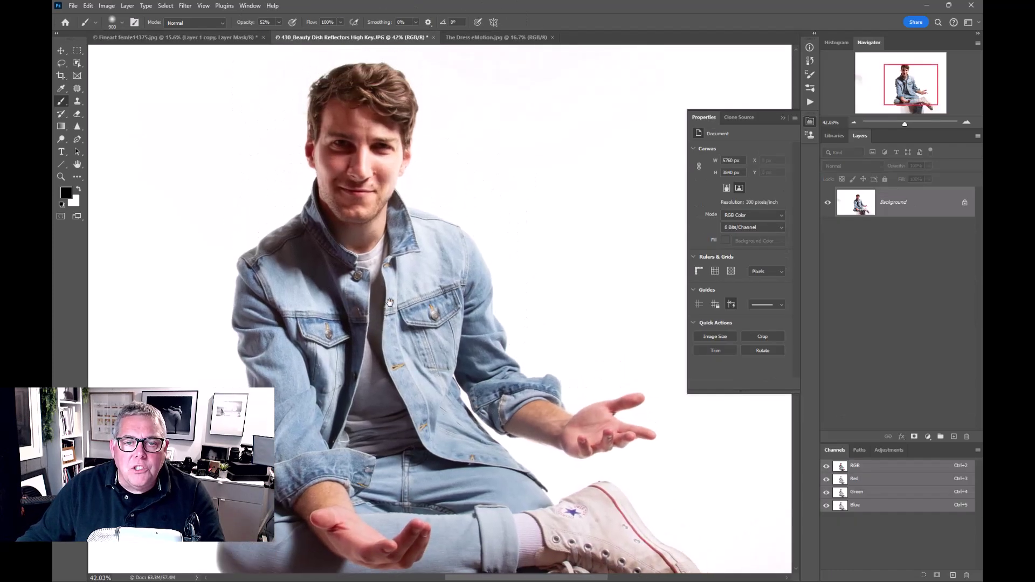
scroll(390, 303, up, 2)
scroll(422, 301, up, 3)
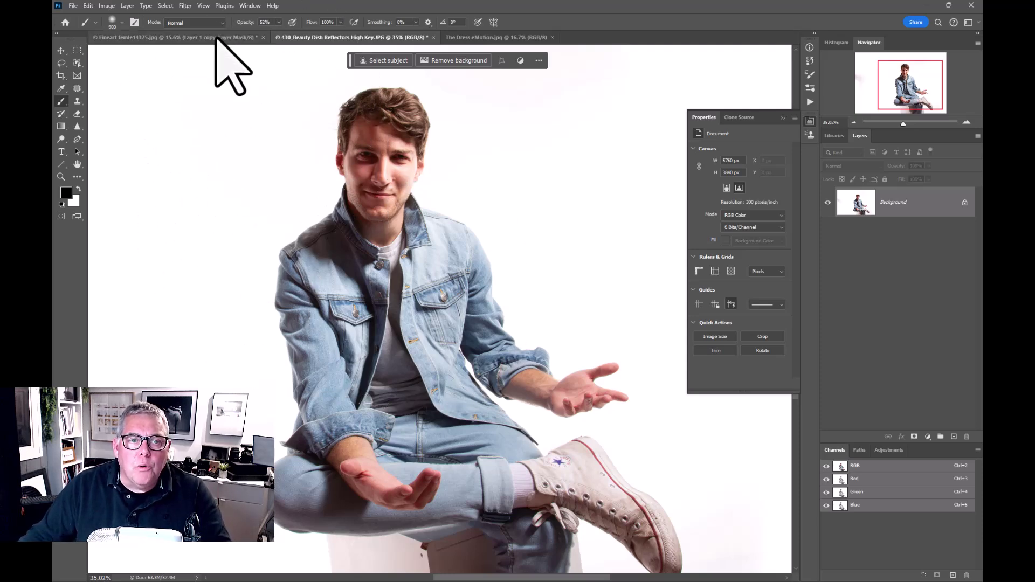
Step: On Fineart femle14375.jpg, reopen the Blur Gallery, slant the upright path right, and apply it
click(218, 38)
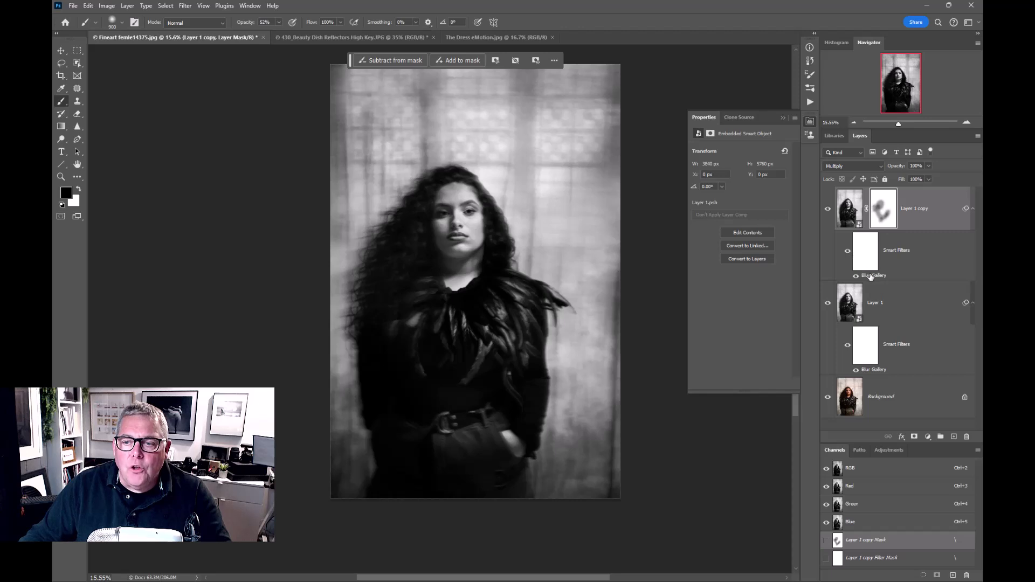
double_click(873, 276)
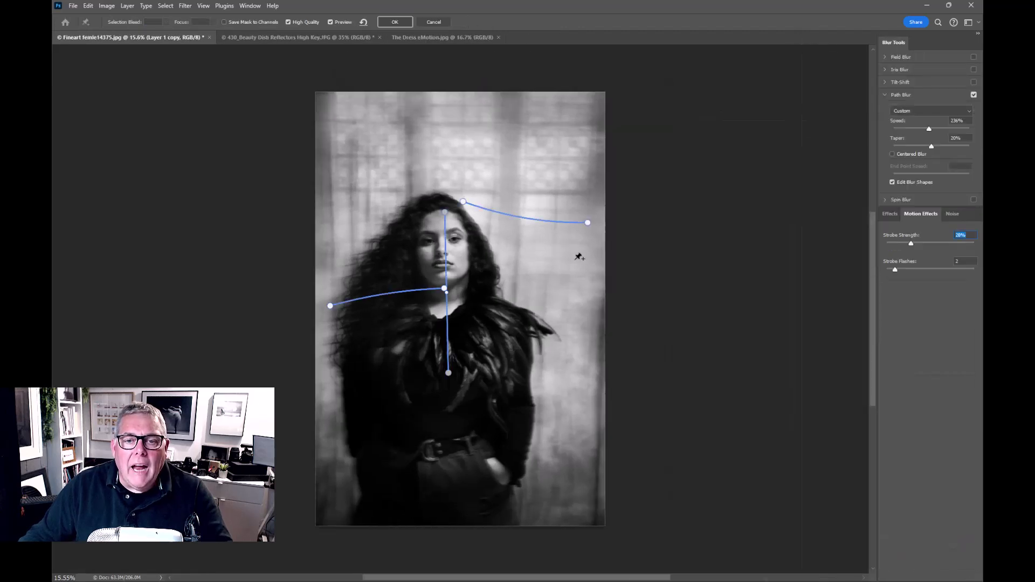
drag(463, 201, 456, 167)
drag(445, 212, 485, 223)
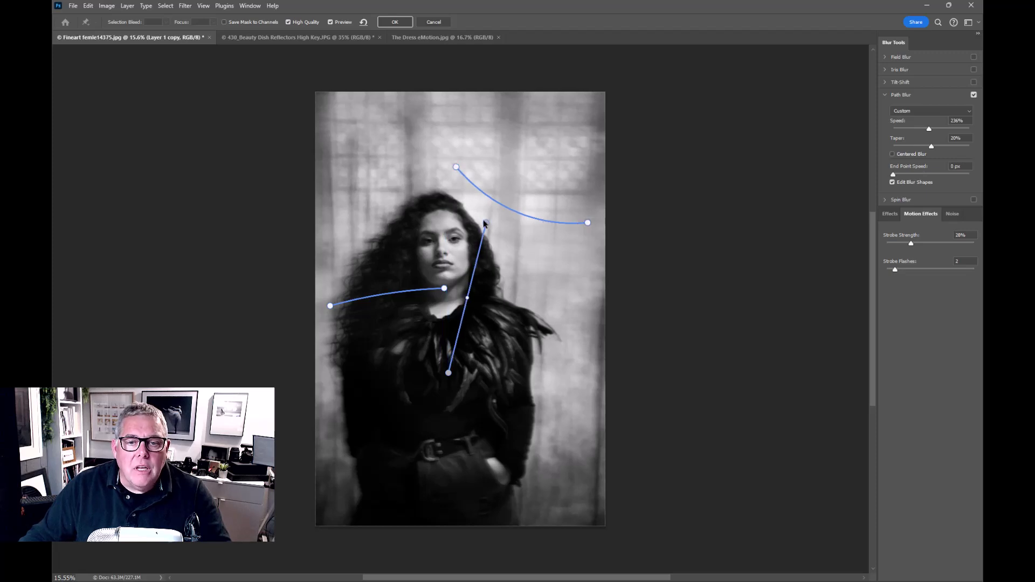
click(394, 22)
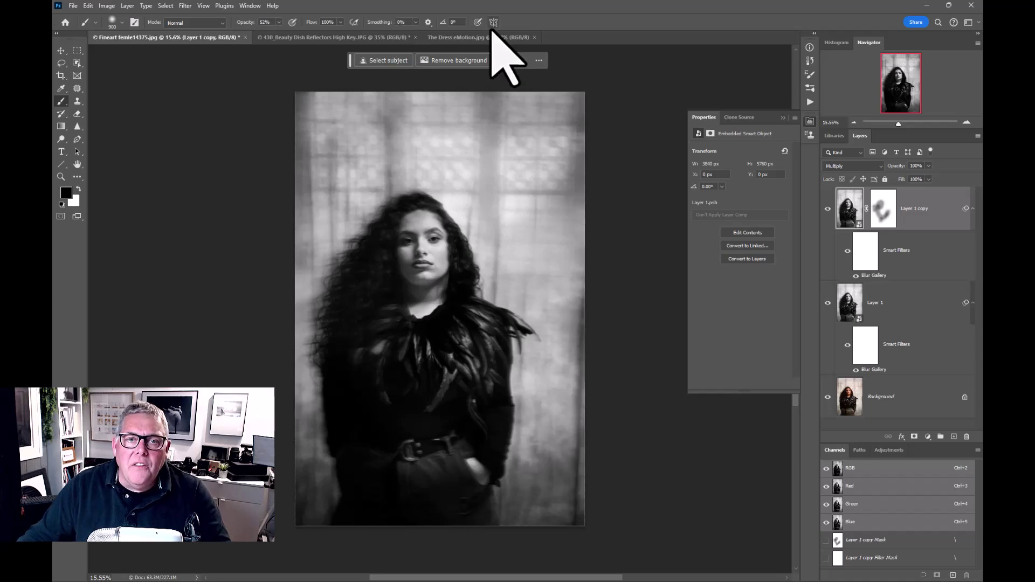
Step: Close the woman's portrait without saving
click(245, 37)
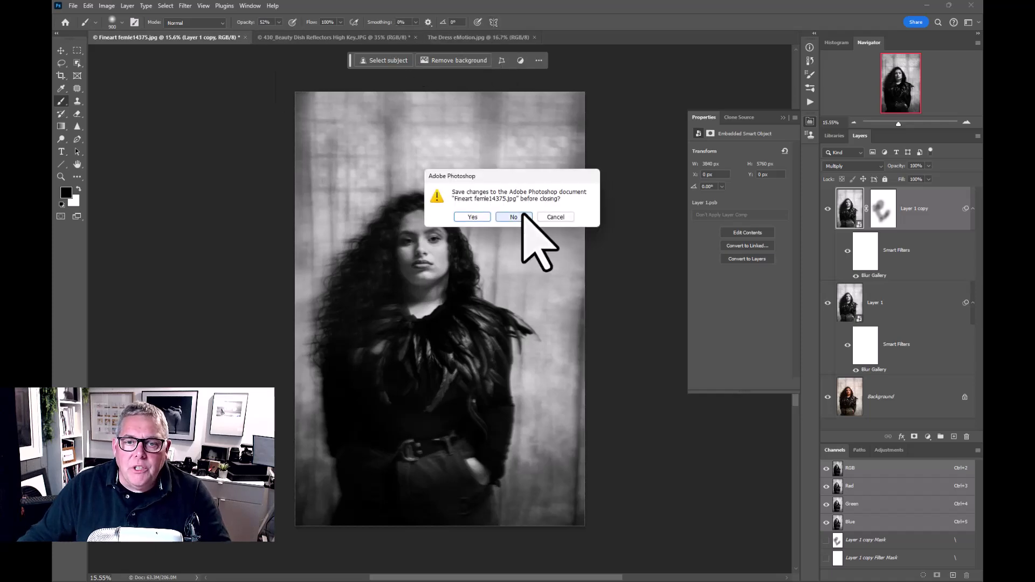
click(520, 217)
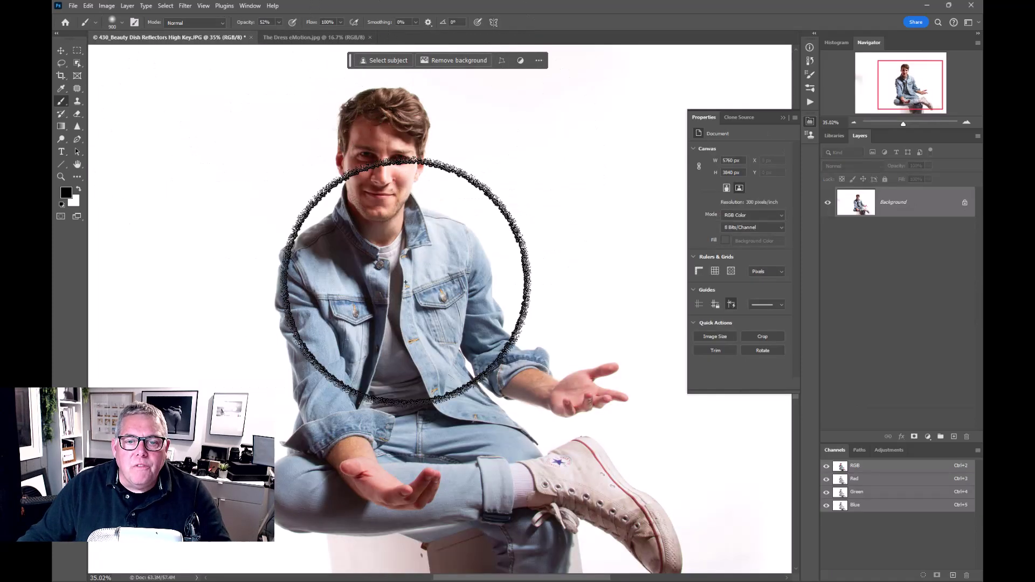
scroll(406, 281, down, 1)
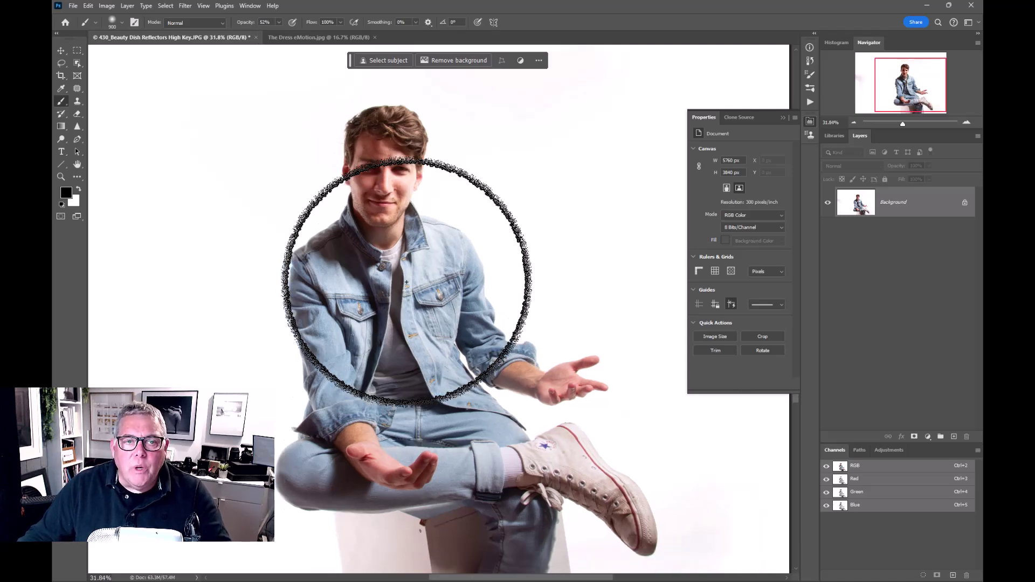
Step: Duplicate the denim photo's Background into a Background copy layer for the Path Blur filter
click(185, 5)
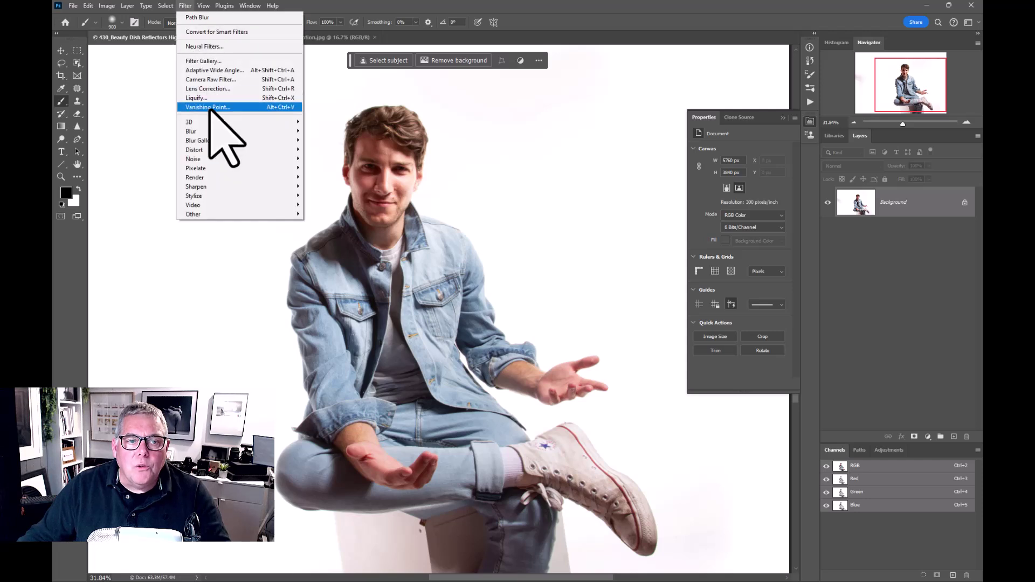
mouse_move(208, 141)
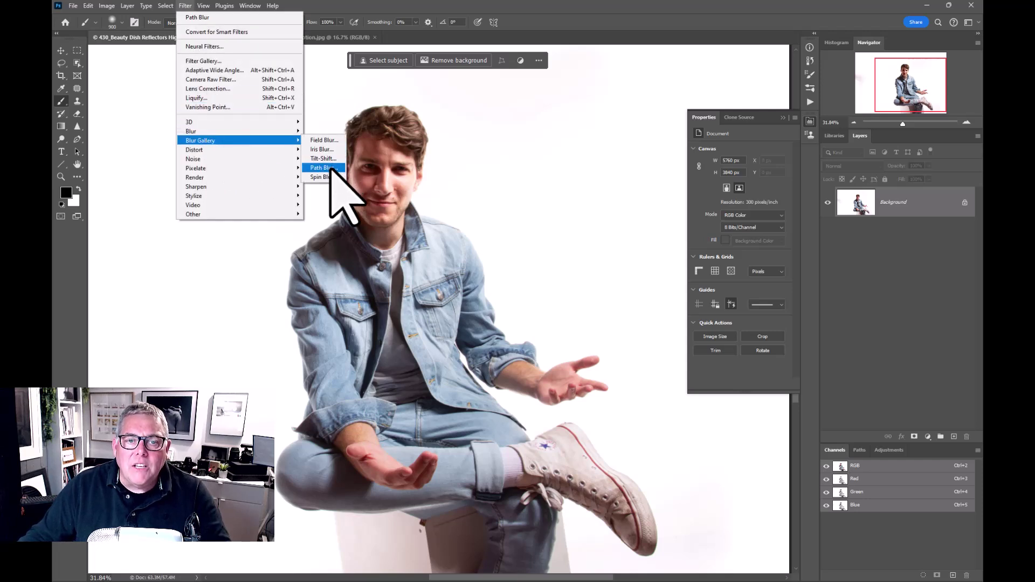
click(904, 204)
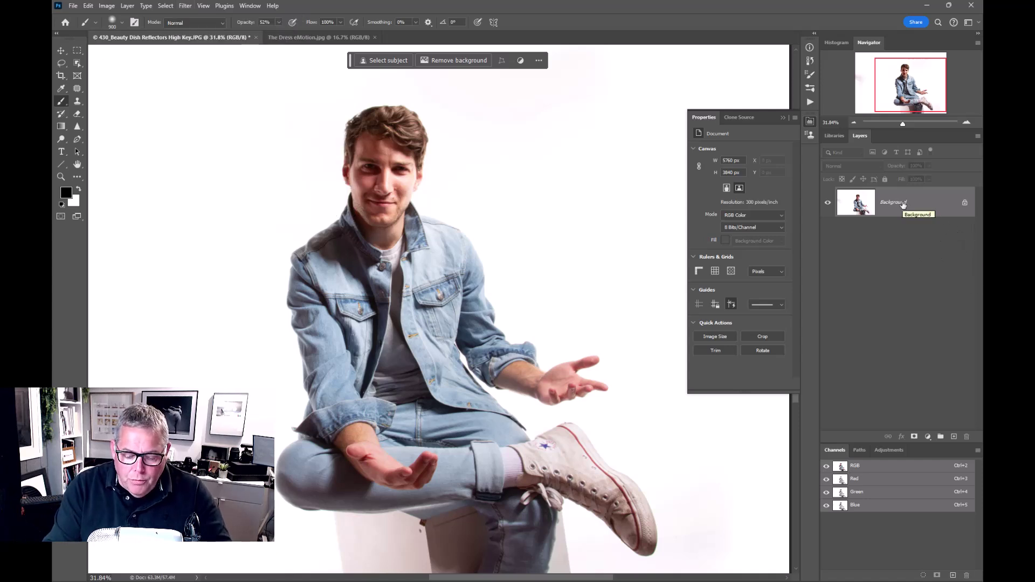
key(ctrl+j)
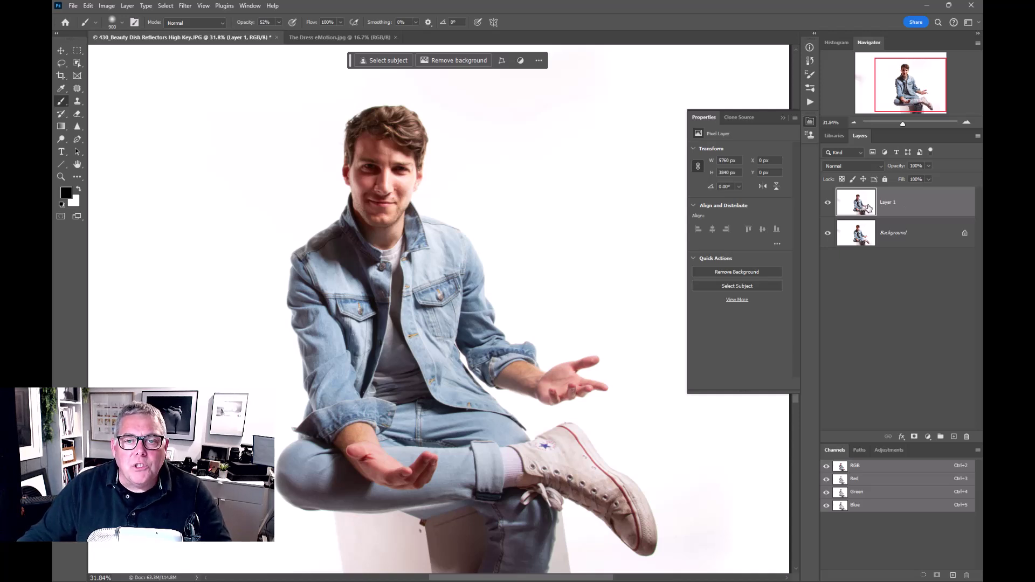
drag(862, 206, 968, 438)
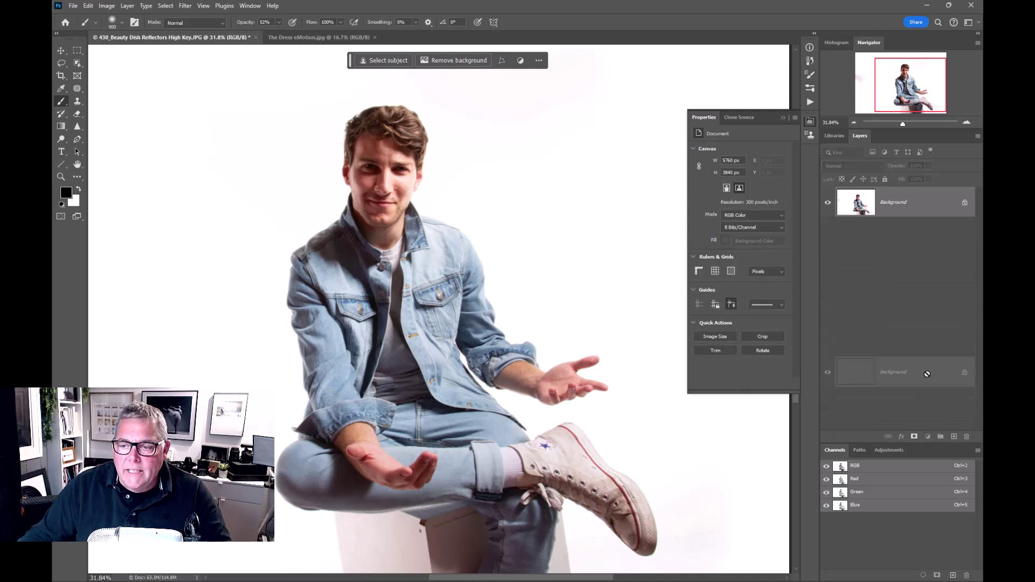
drag(954, 434, 954, 436)
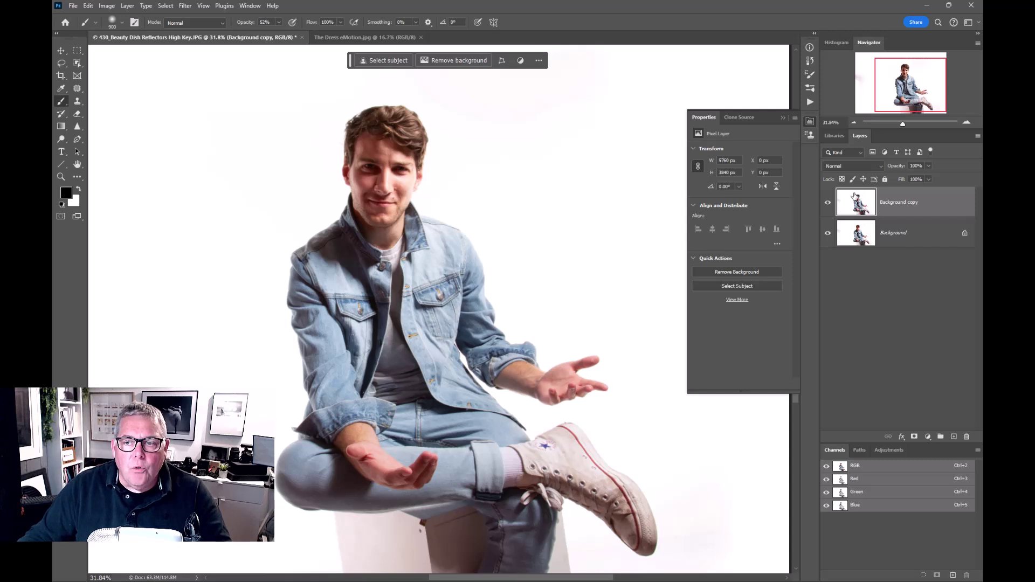
click(186, 6)
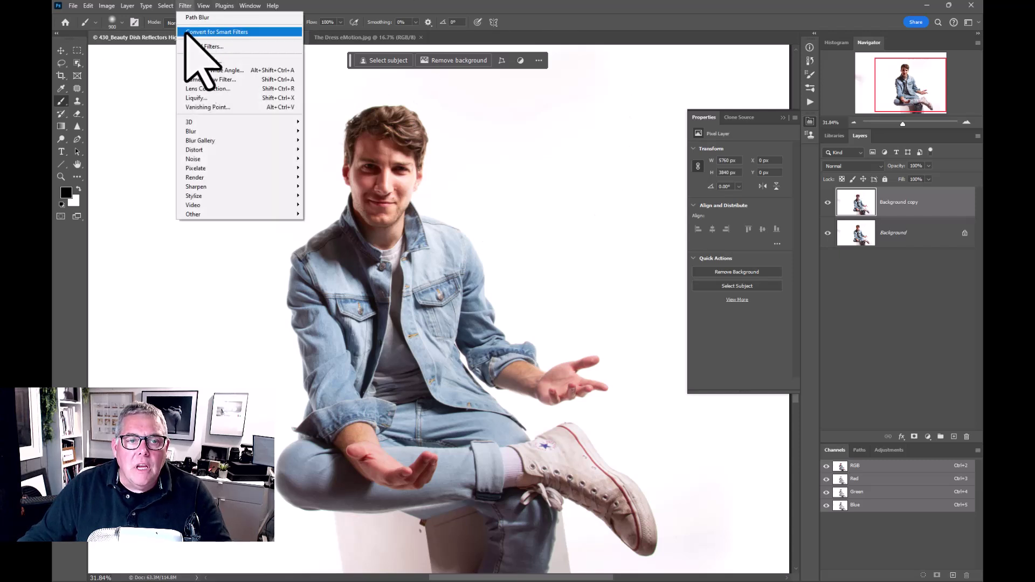
mouse_move(204, 142)
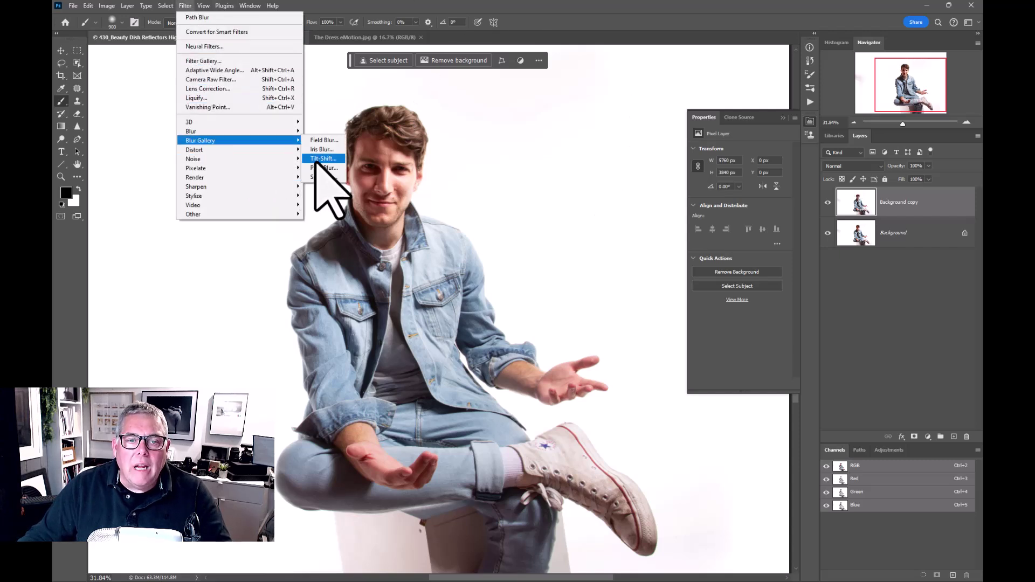
Step: Start Path Blur on the Background copy with blur shapes hidden and 2 strobe flashes
click(324, 168)
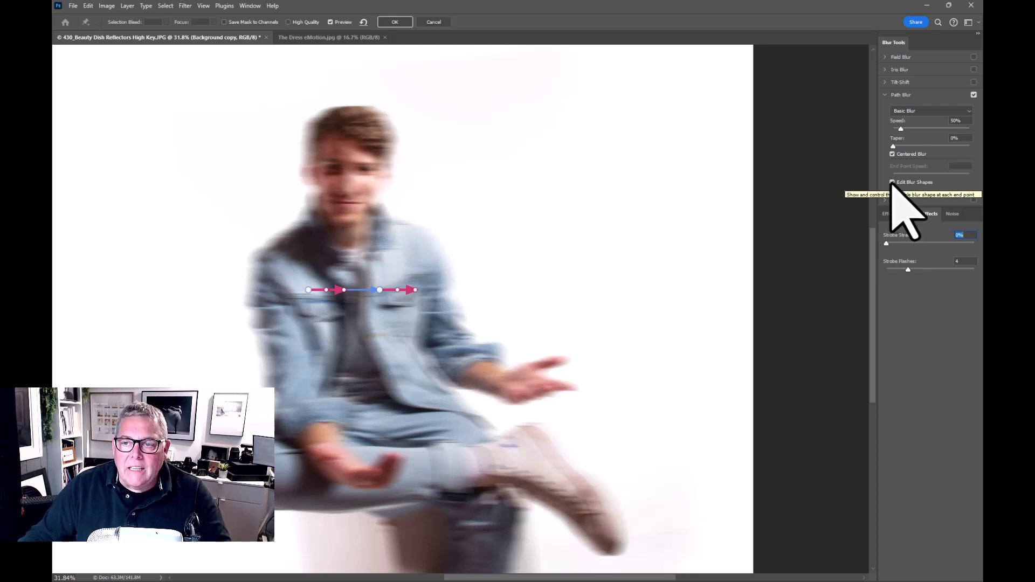
click(892, 182)
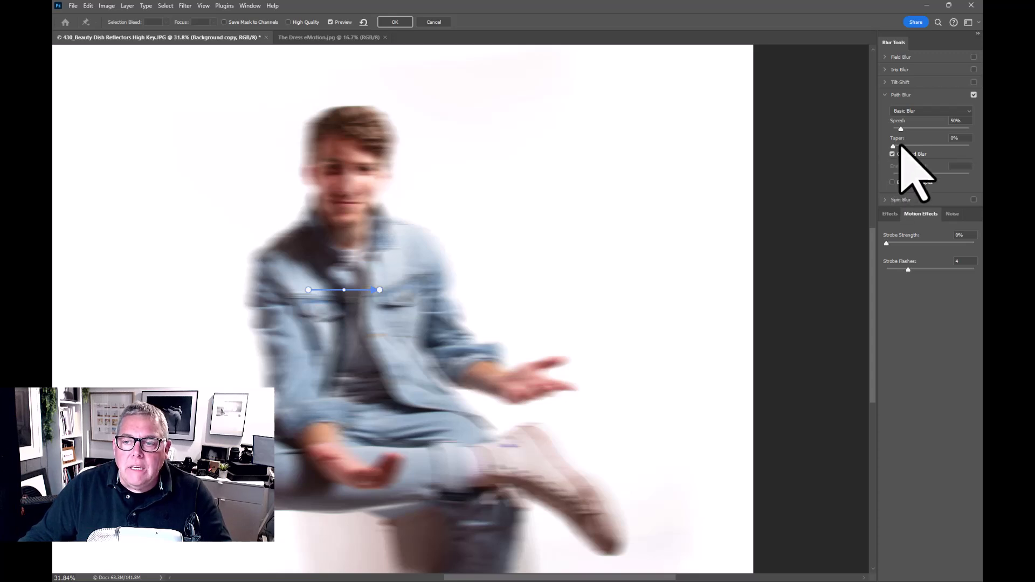
click(889, 270)
drag(889, 270, 892, 270)
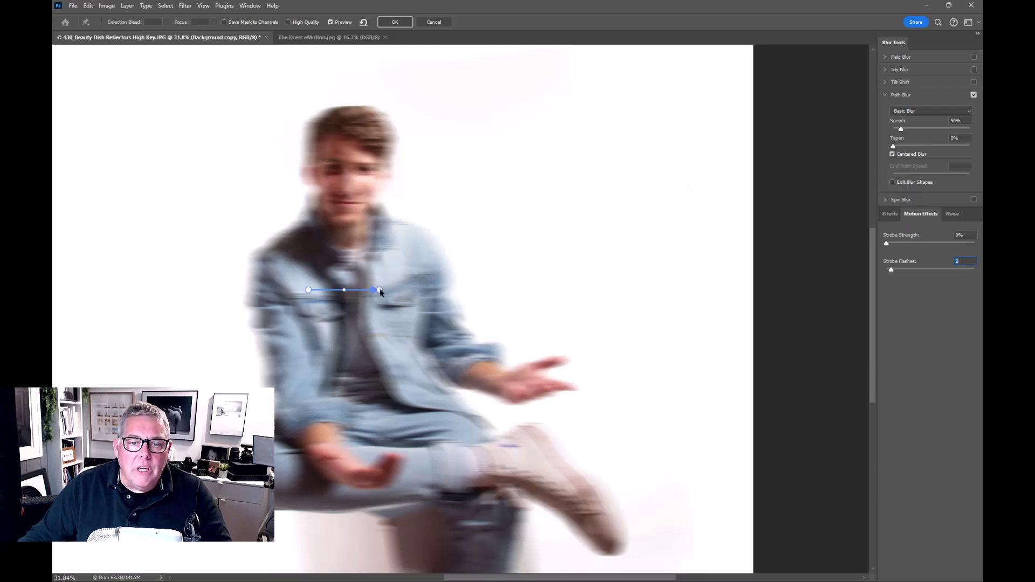
Step: Replace the straight chest path with a curved path from the shoulder past the hand
drag(380, 291, 396, 291)
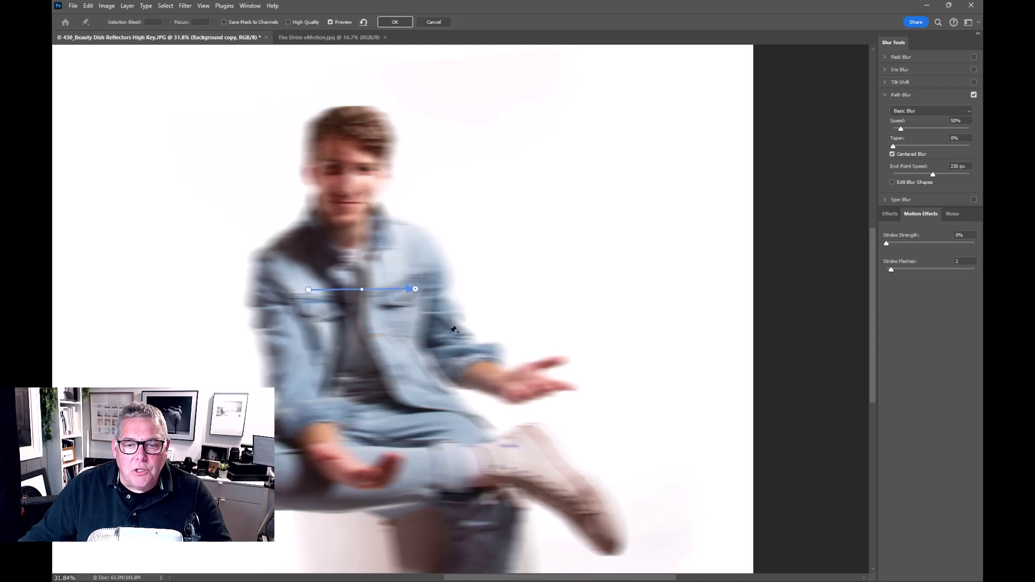
click(438, 305)
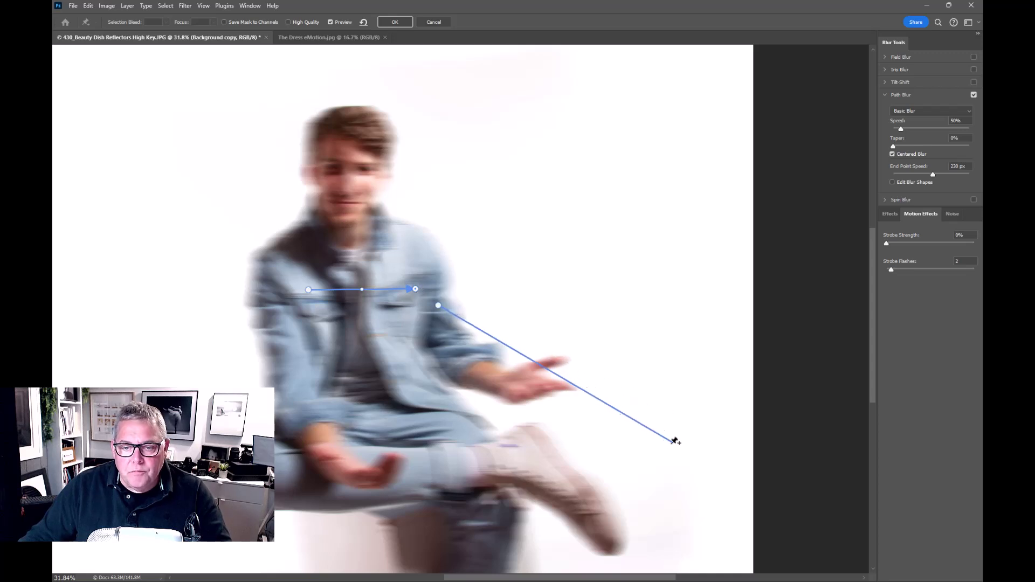
double_click(702, 449)
drag(569, 376, 531, 388)
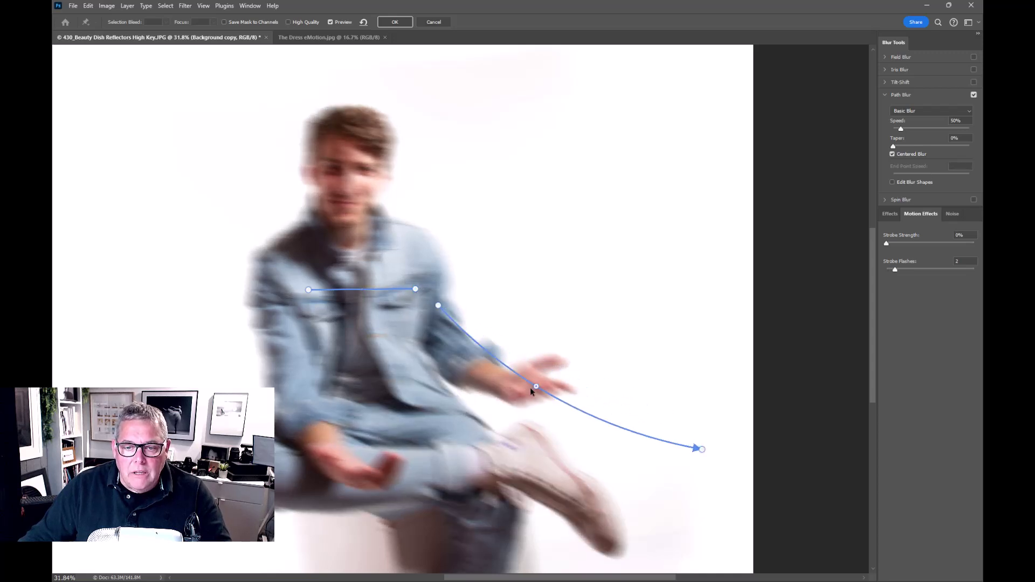
drag(702, 449, 681, 393)
click(416, 290)
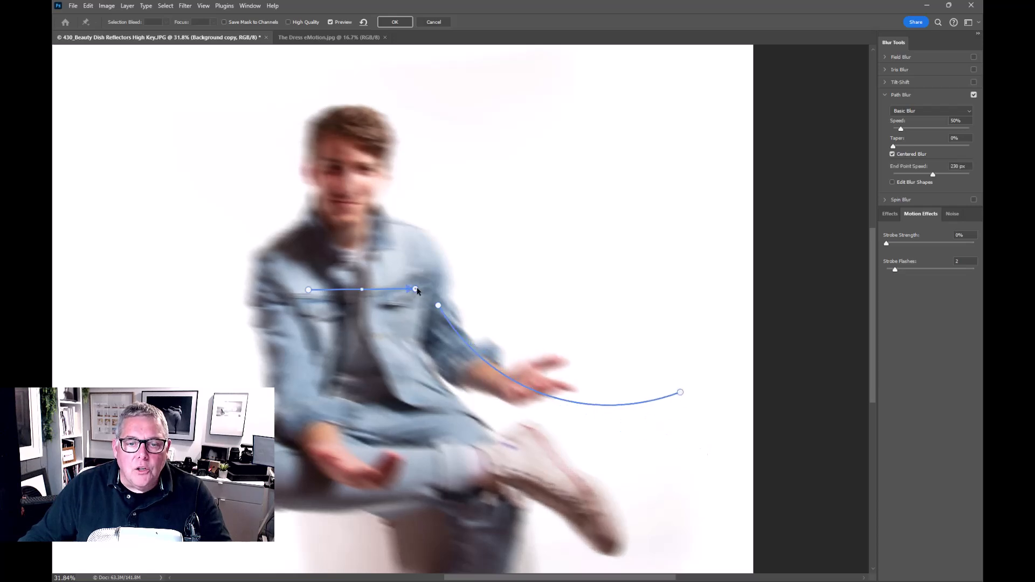
key(Delete)
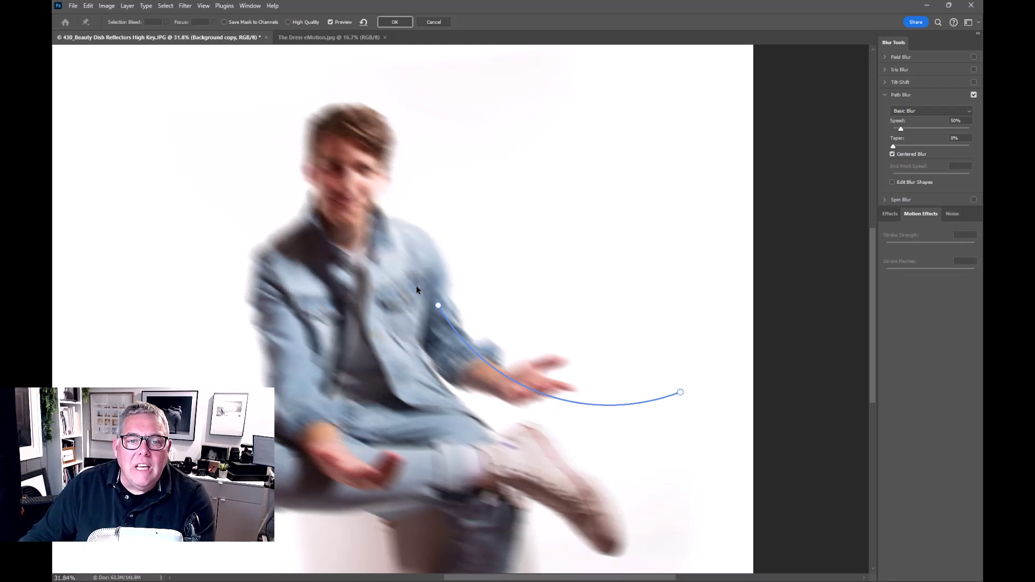
Step: Draw a curved blur path along the leg from the knee to the shoe
click(438, 306)
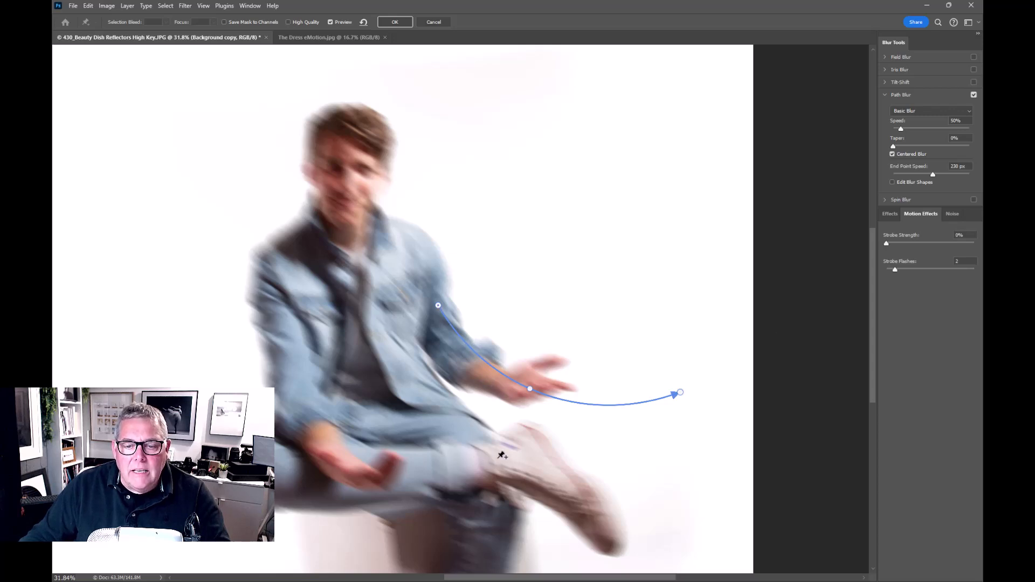
click(467, 422)
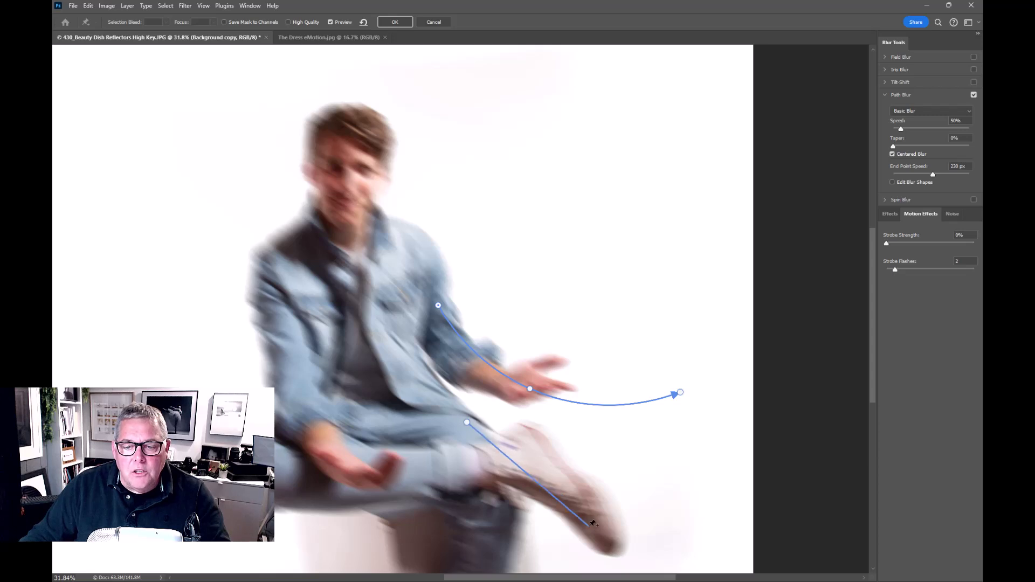
double_click(610, 532)
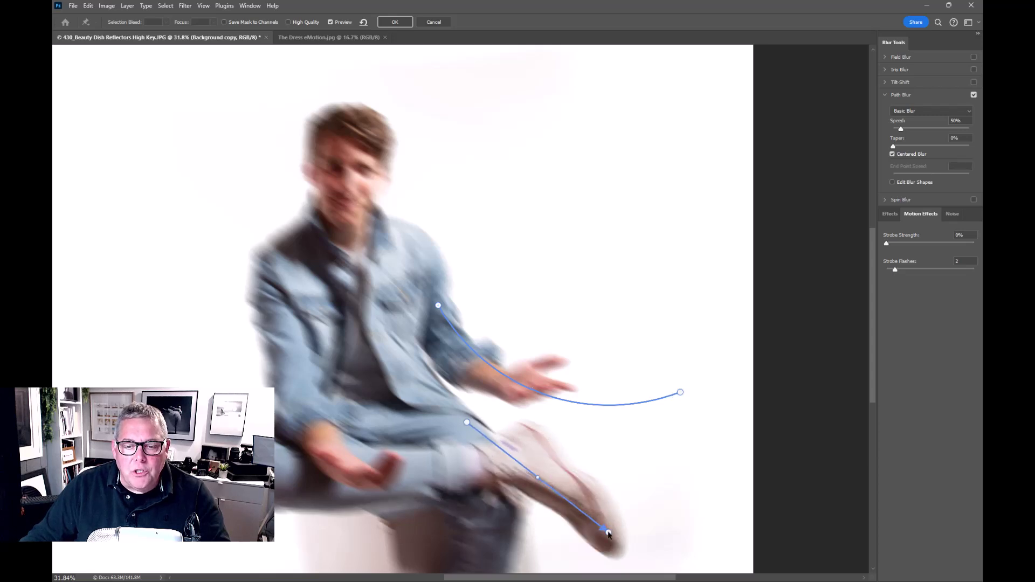
drag(537, 477, 577, 447)
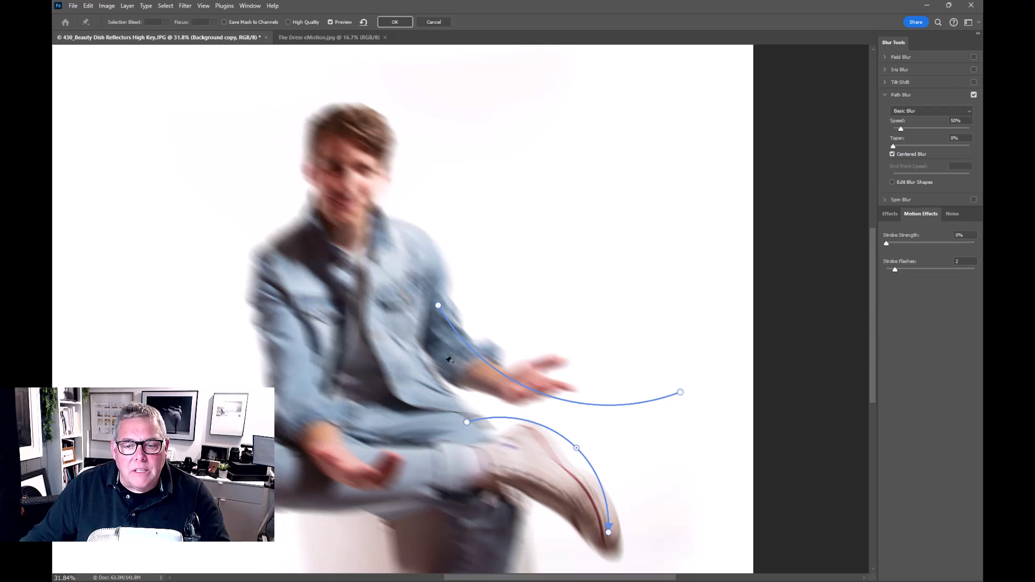
drag(577, 448, 553, 459)
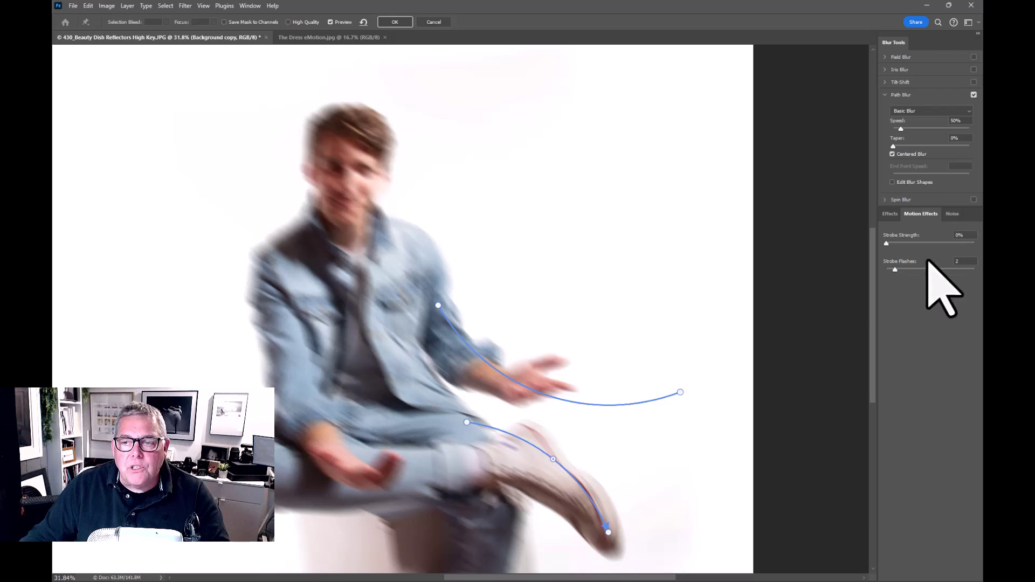
Step: Show the blur shapes and remove the blur at both ends of the leg path
click(905, 183)
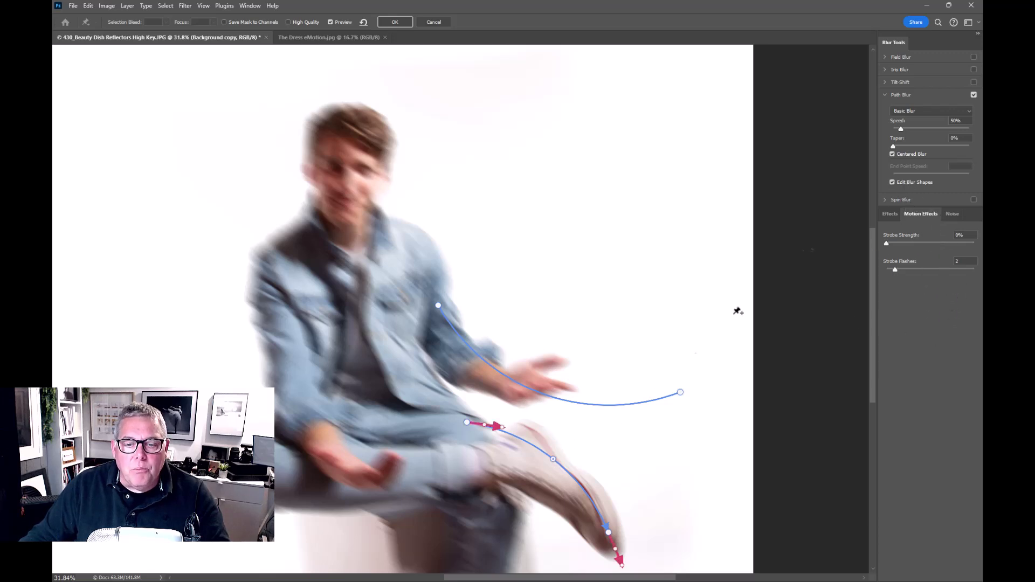
click(468, 424)
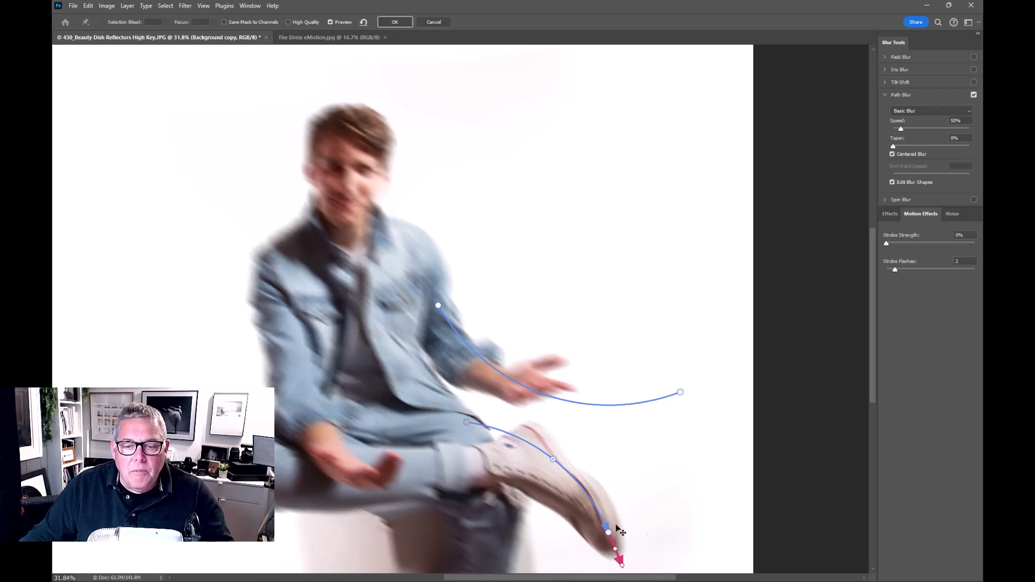
click(608, 534)
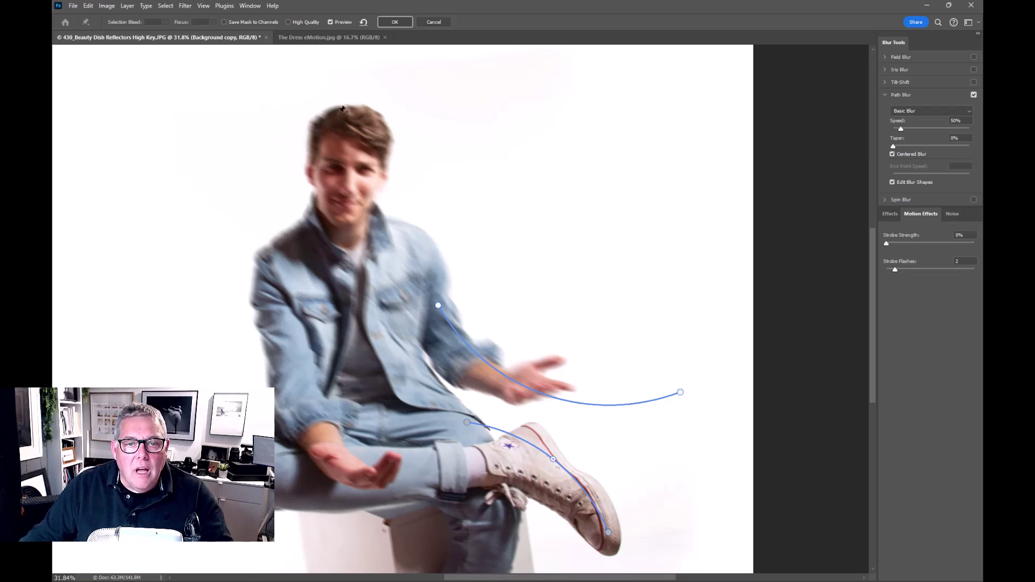
Step: Add a vertical hair-to-chest blur path with both end blurs removed, keeping the face sharp
drag(339, 112, 339, 251)
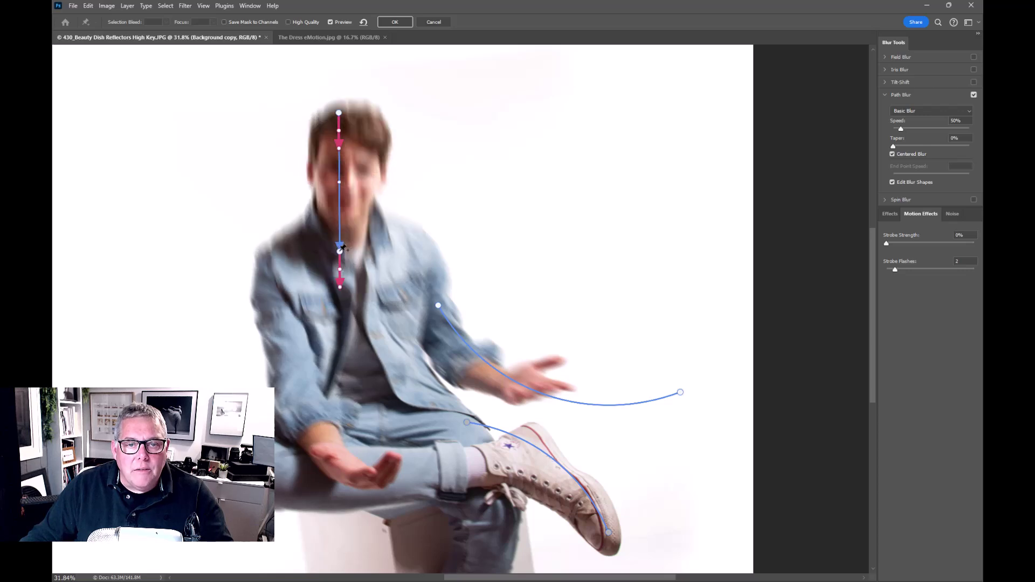
click(338, 113)
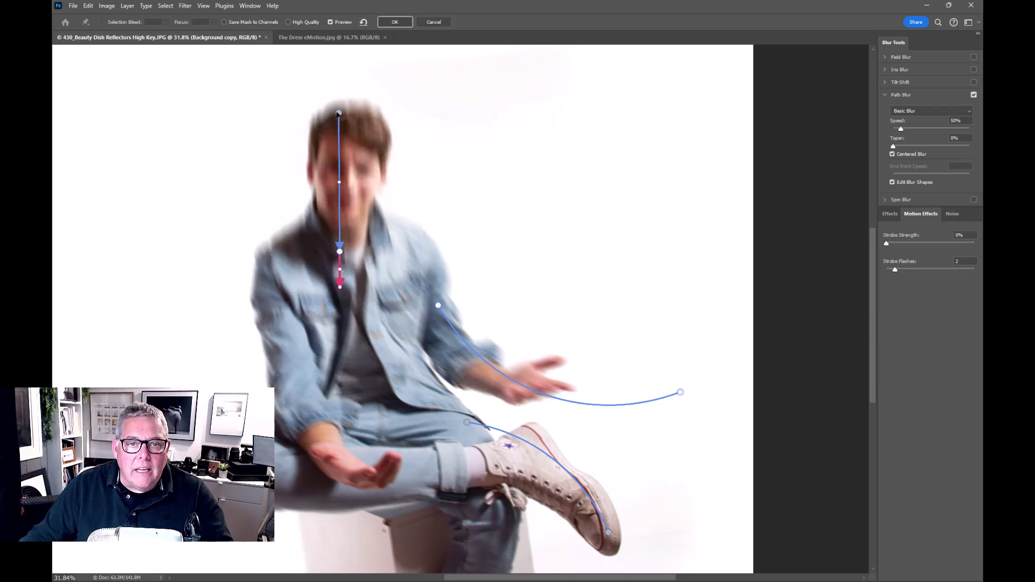
click(340, 251)
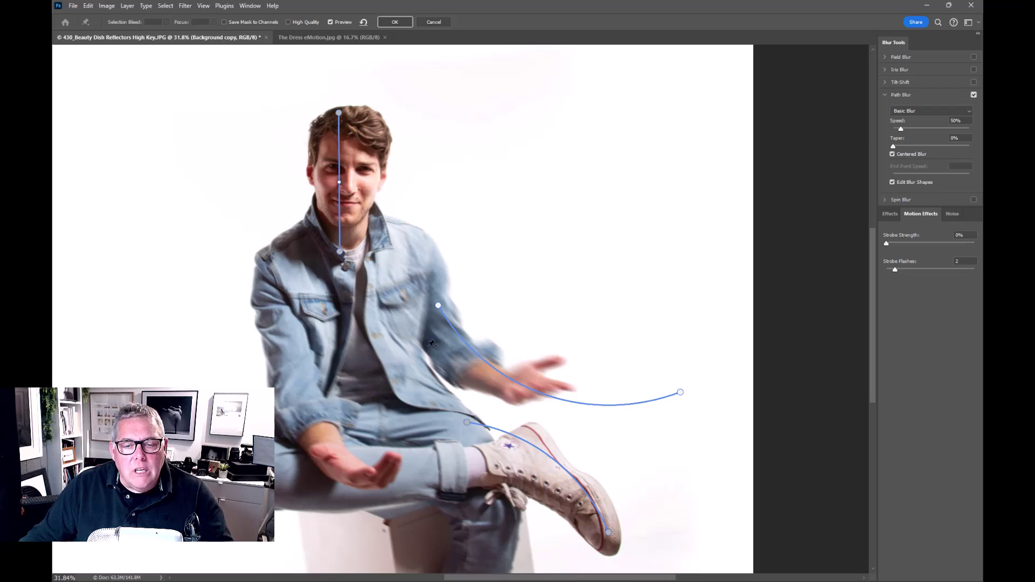
click(438, 307)
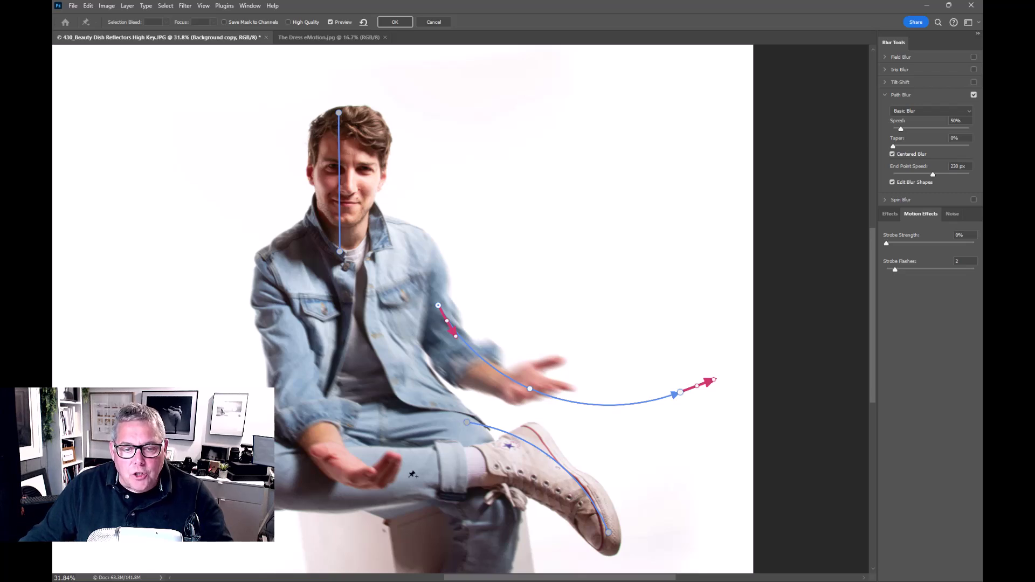
Step: Curve a new blur path down the forearm to the lower hand and raise the blur Speed
click(290, 383)
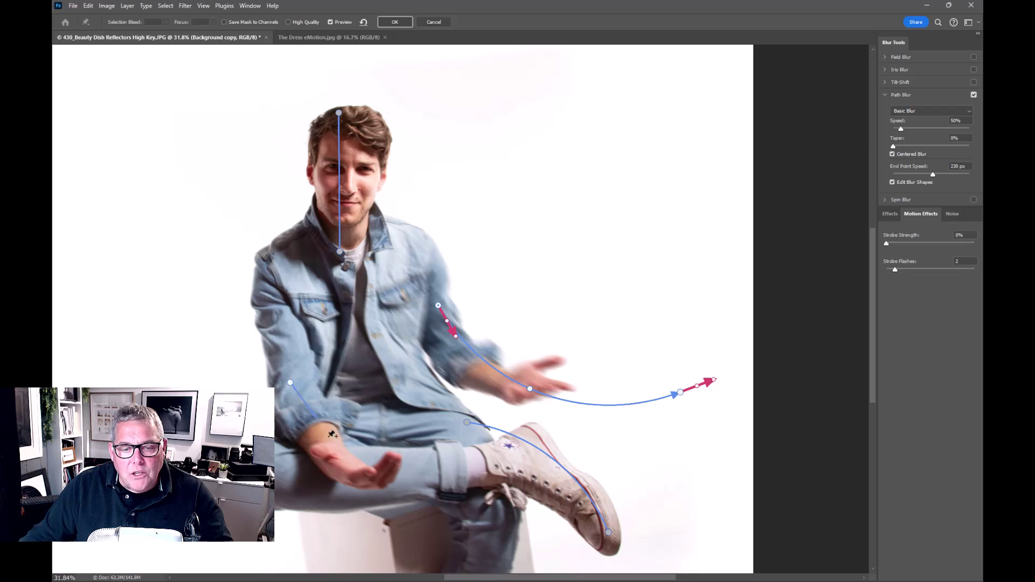
double_click(382, 490)
drag(339, 440, 321, 442)
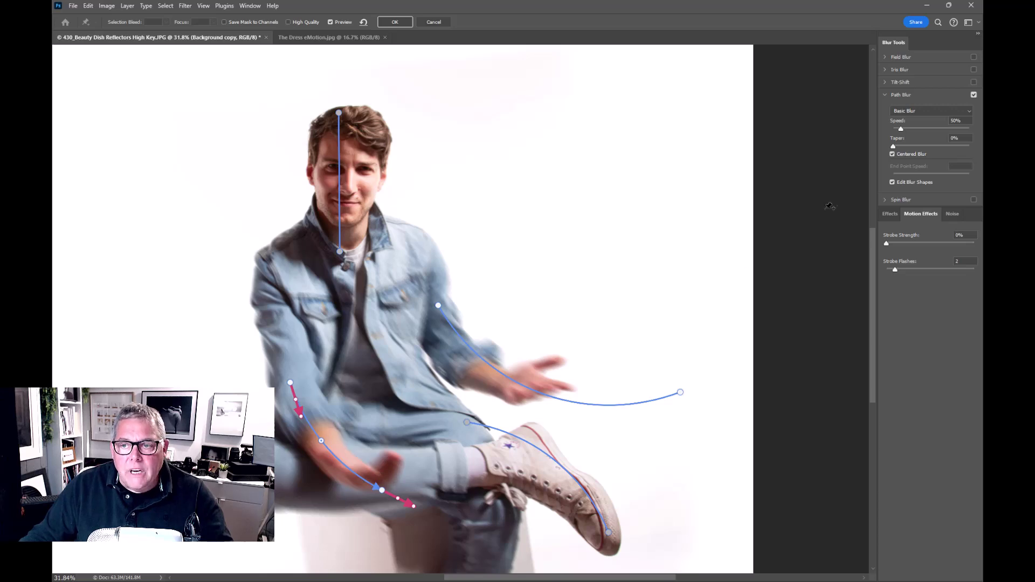
drag(900, 128, 904, 129)
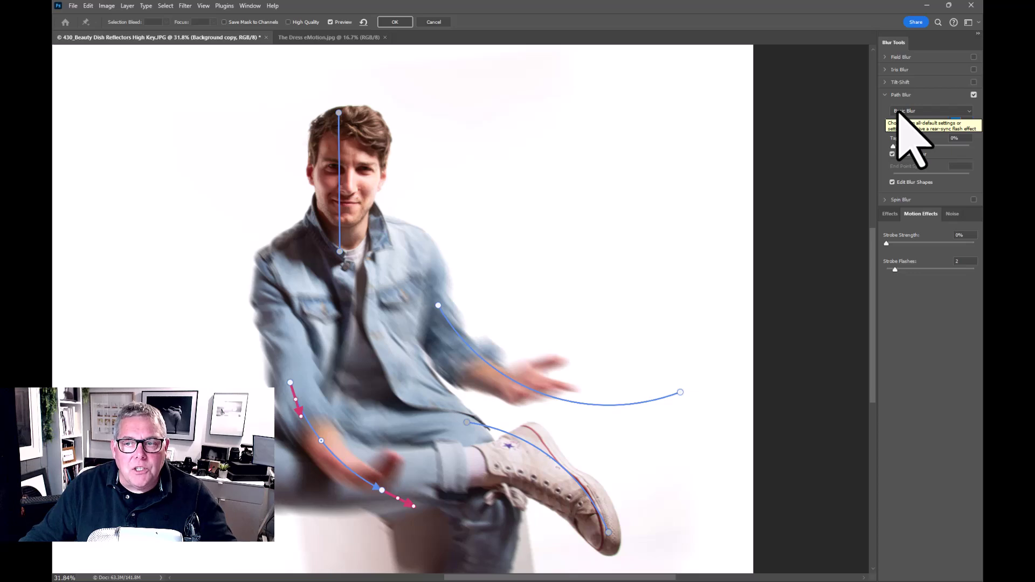
Step: Apply the Rear Sync Flash preset, compare it against Basic Blur, then return to Rear Sync Flash
click(899, 111)
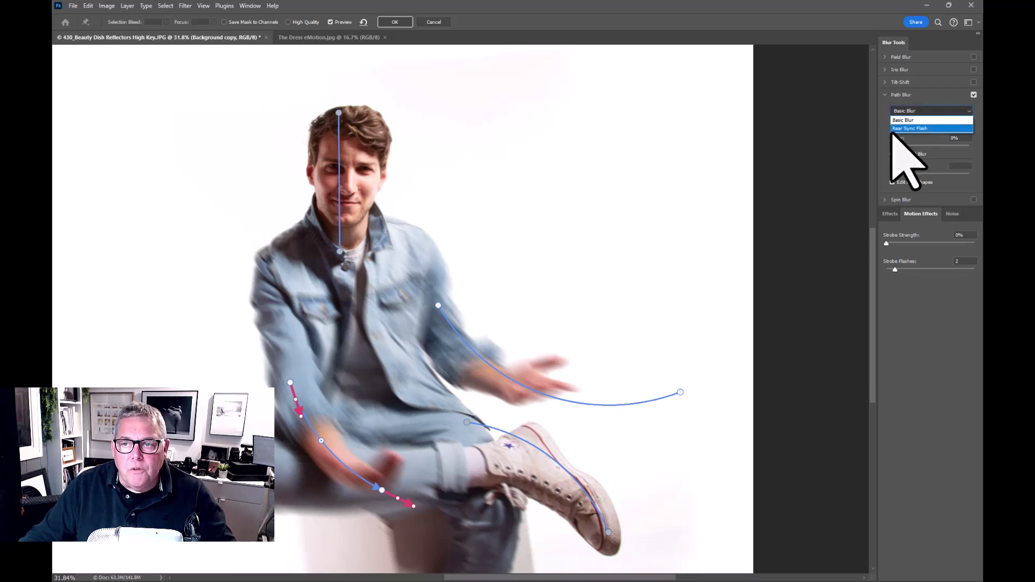
click(898, 129)
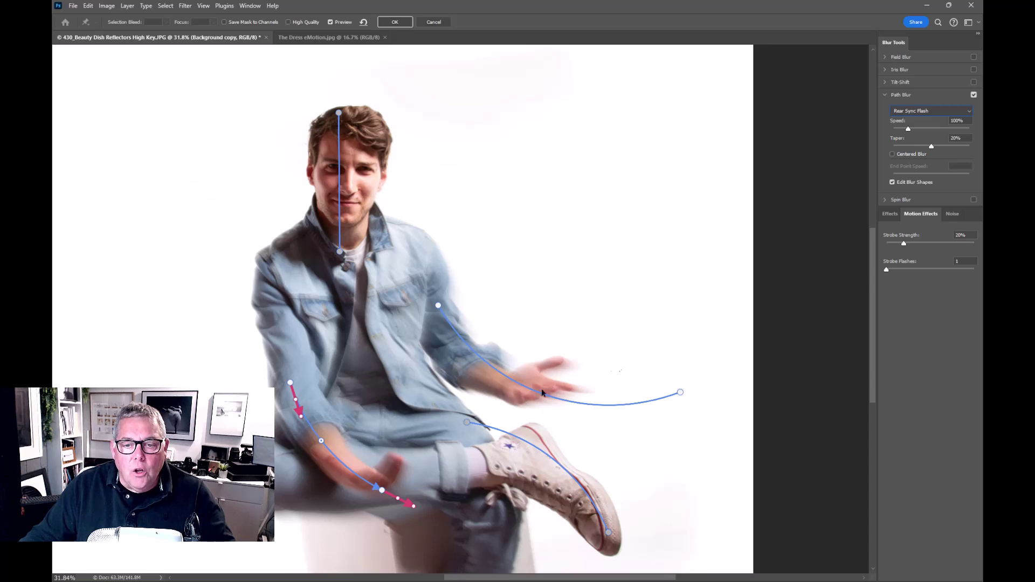
click(909, 111)
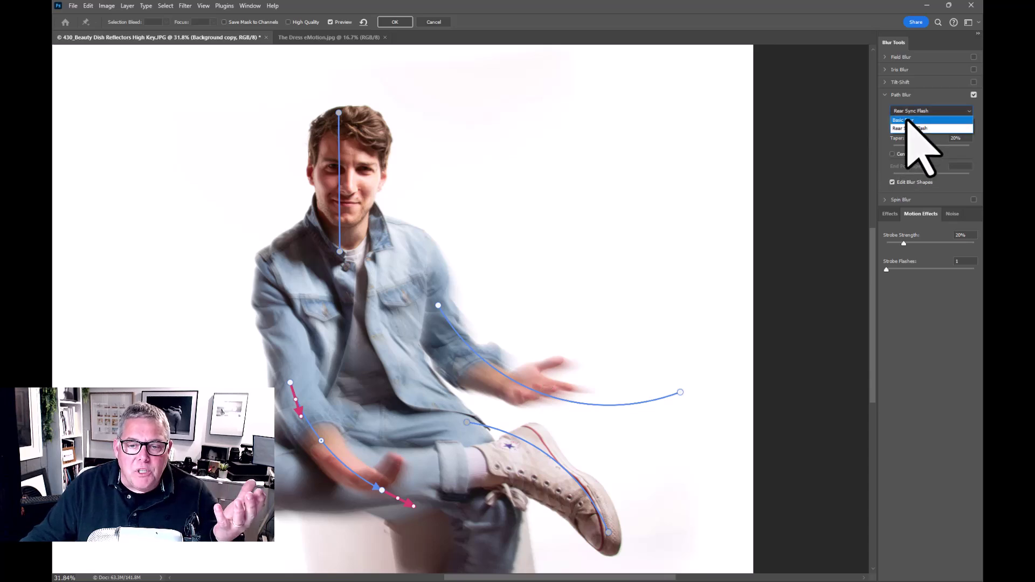
click(908, 120)
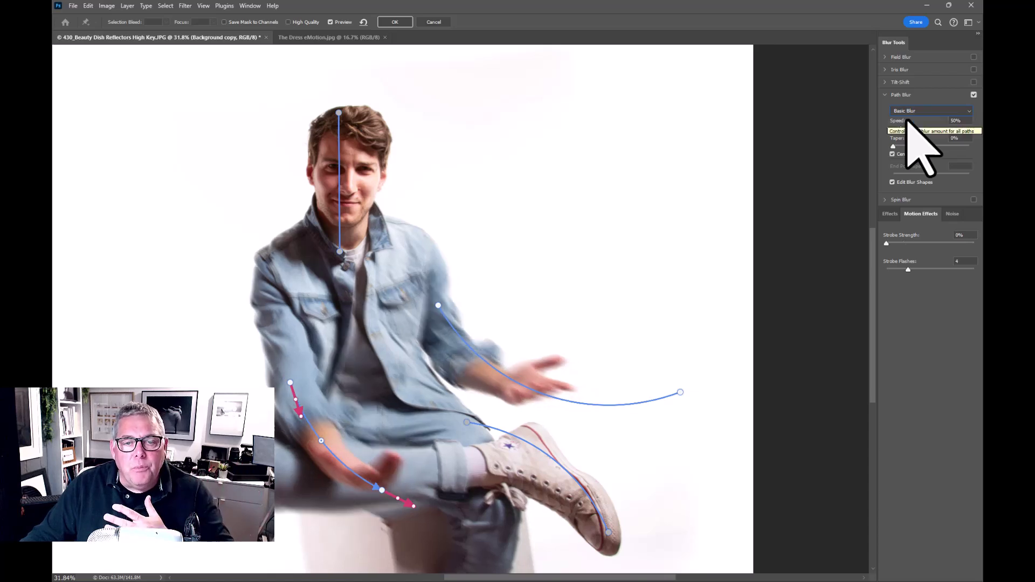
click(910, 112)
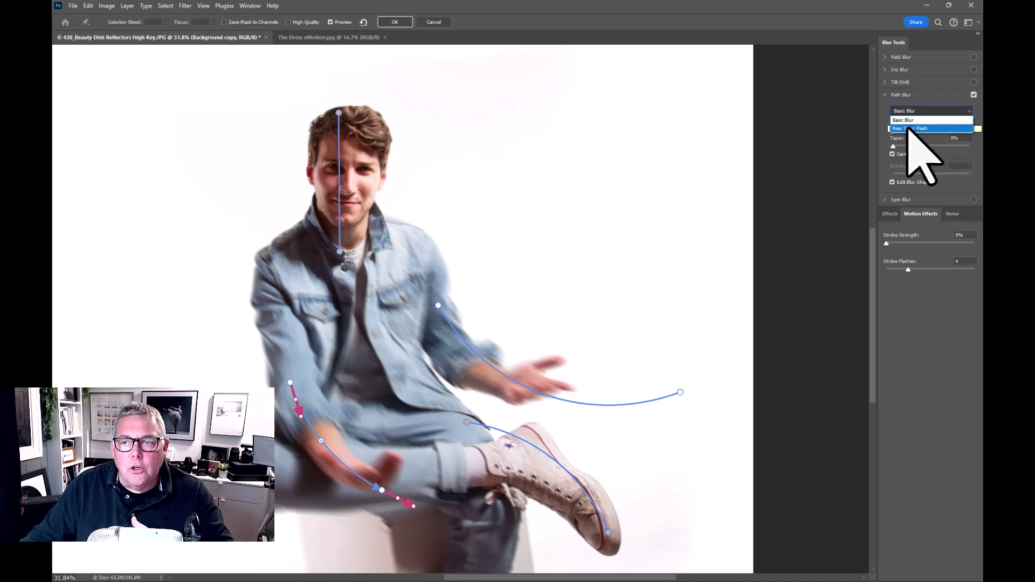
click(909, 129)
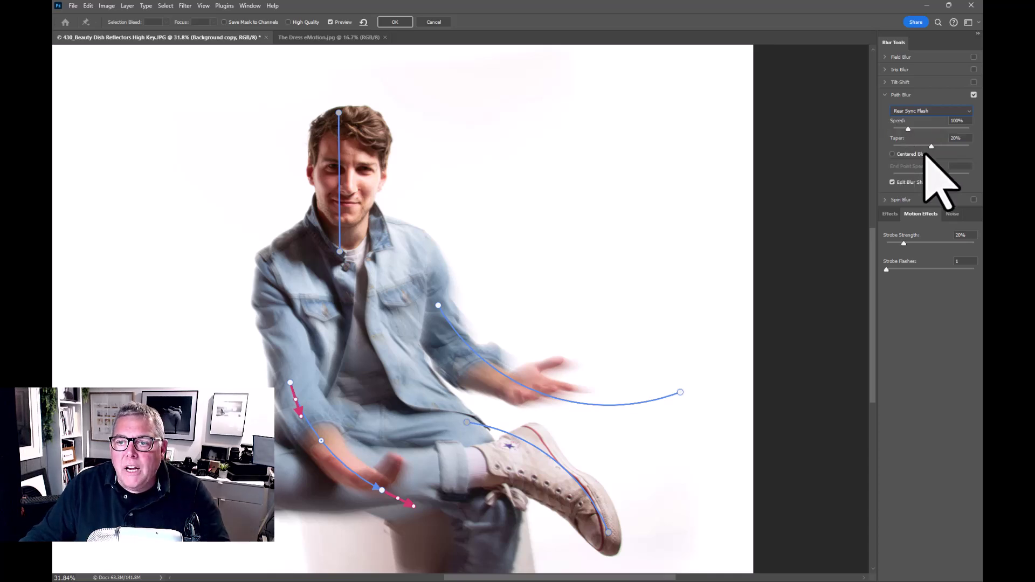
Step: Set Taper to 38%, Strobe Strength to 52%, Speed to 162% and 3 strobe flashes
drag(932, 146, 906, 146)
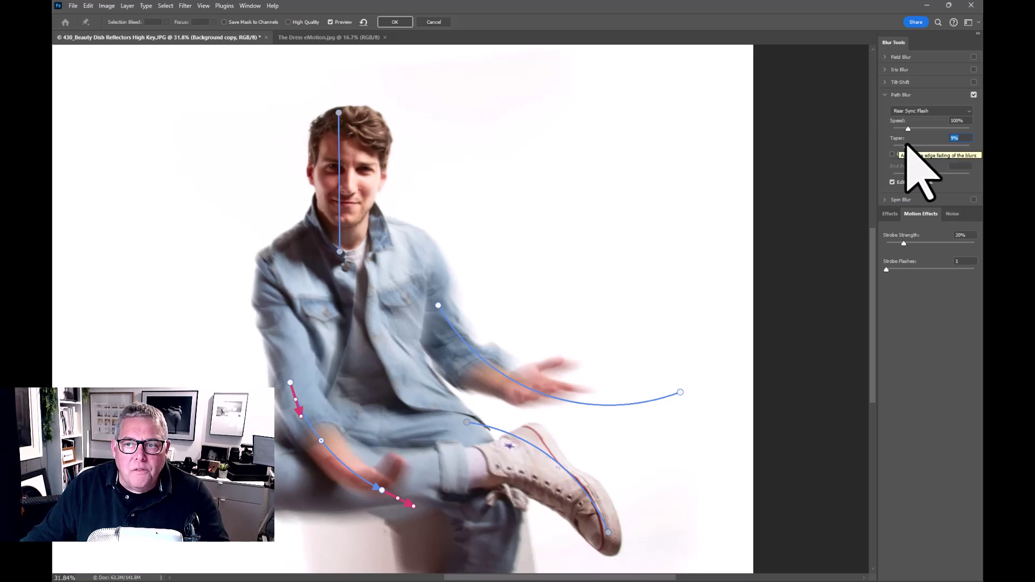
drag(906, 145, 950, 146)
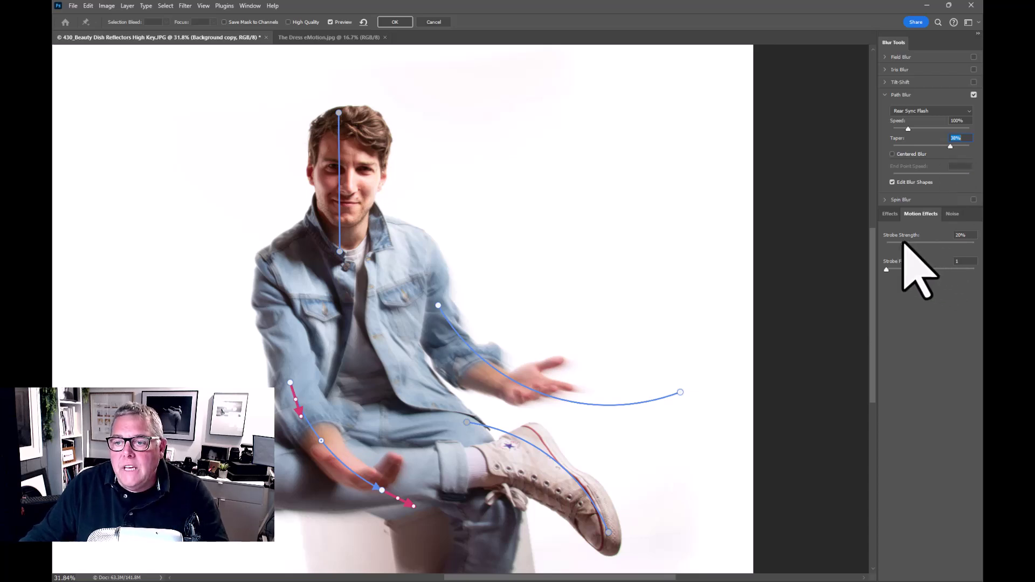
drag(904, 242, 932, 243)
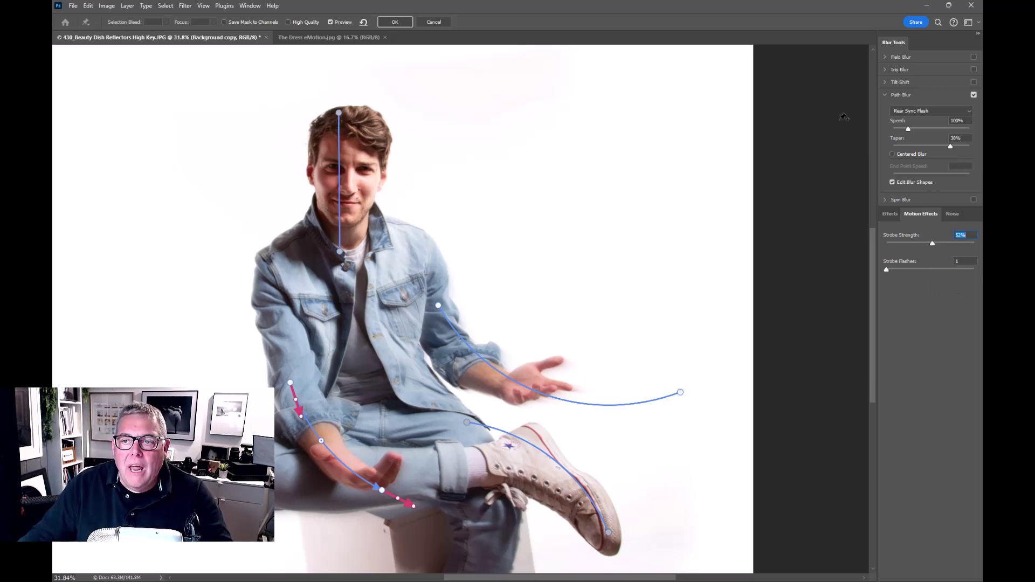
drag(909, 129, 918, 129)
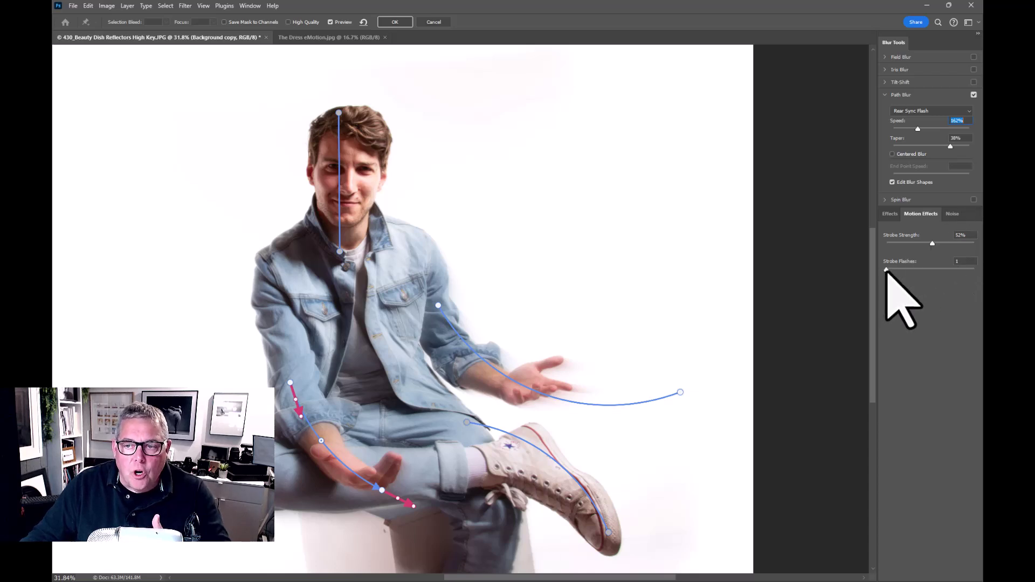
drag(887, 271, 903, 271)
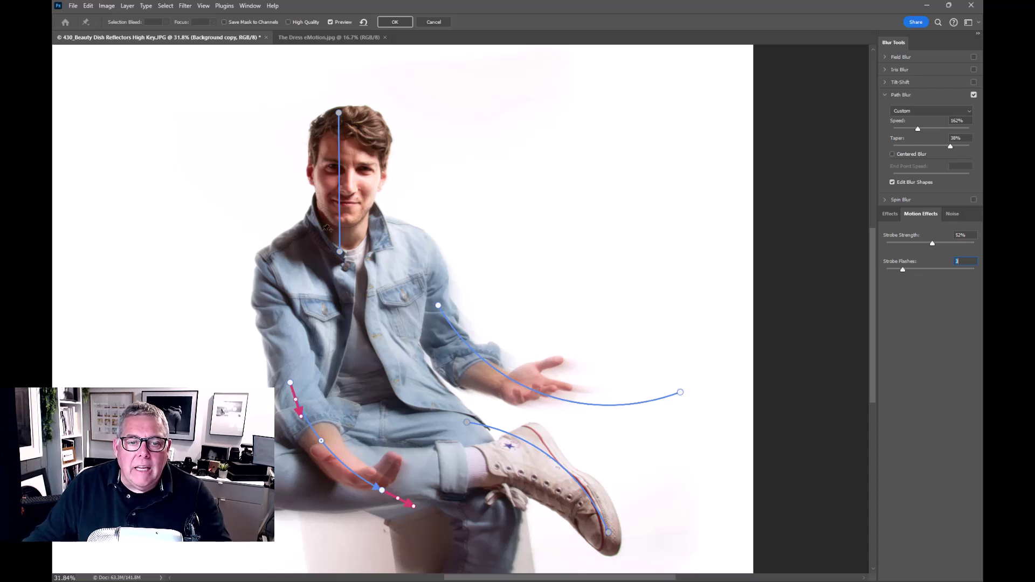
Step: Add a curved path down the jacket's left side, lower its end-point speed, and set Speed to 213%
drag(271, 253, 260, 396)
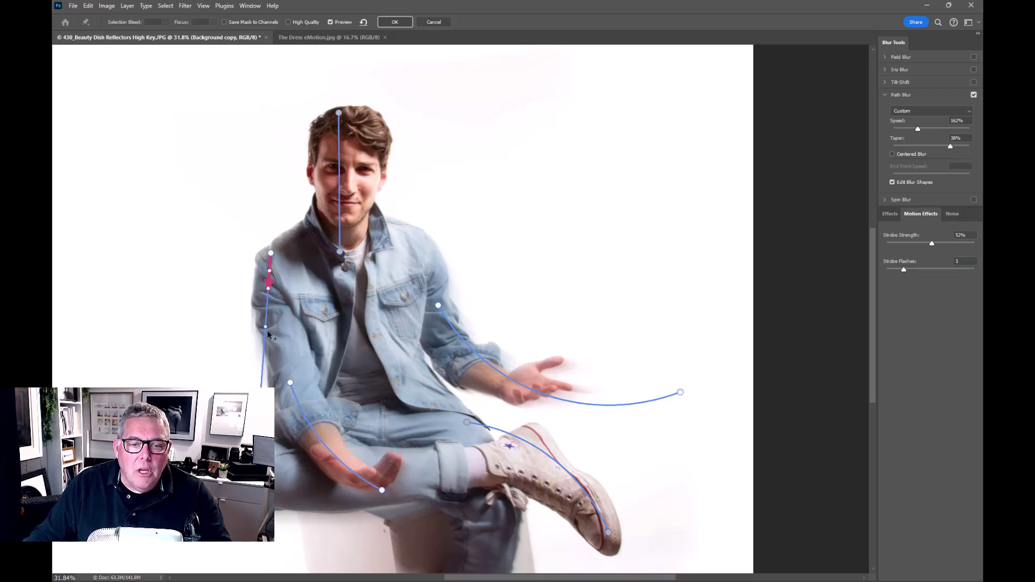
mouse_move(266, 328)
mouse_down()
mouse_move(248, 339)
mouse_move(282, 333)
mouse_up()
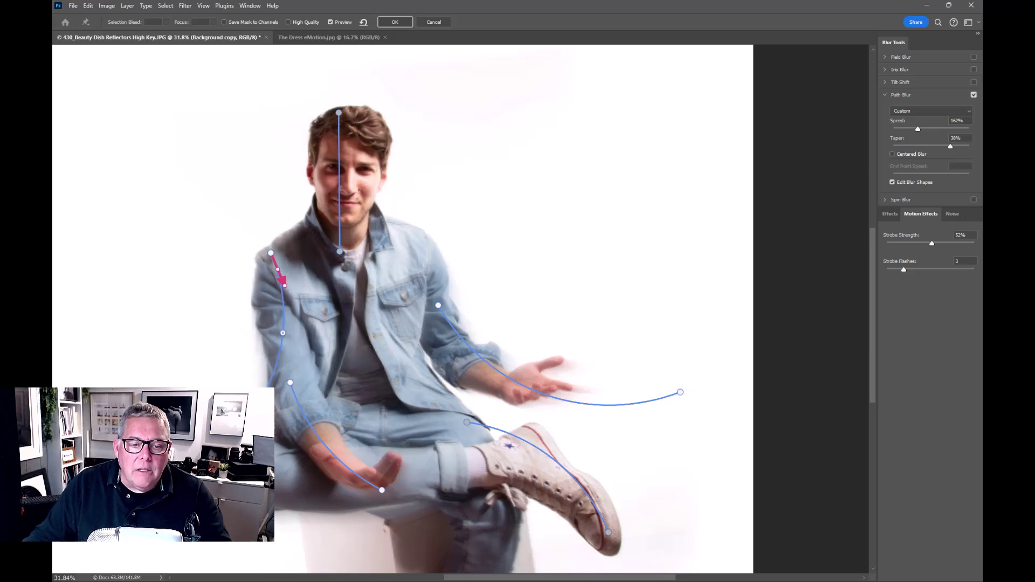
click(467, 423)
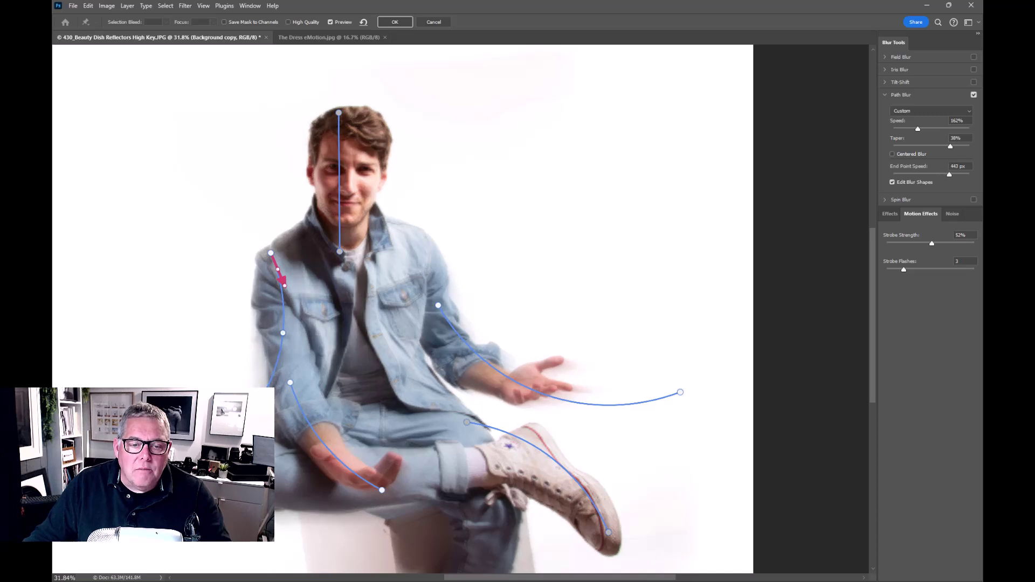
drag(950, 174, 938, 174)
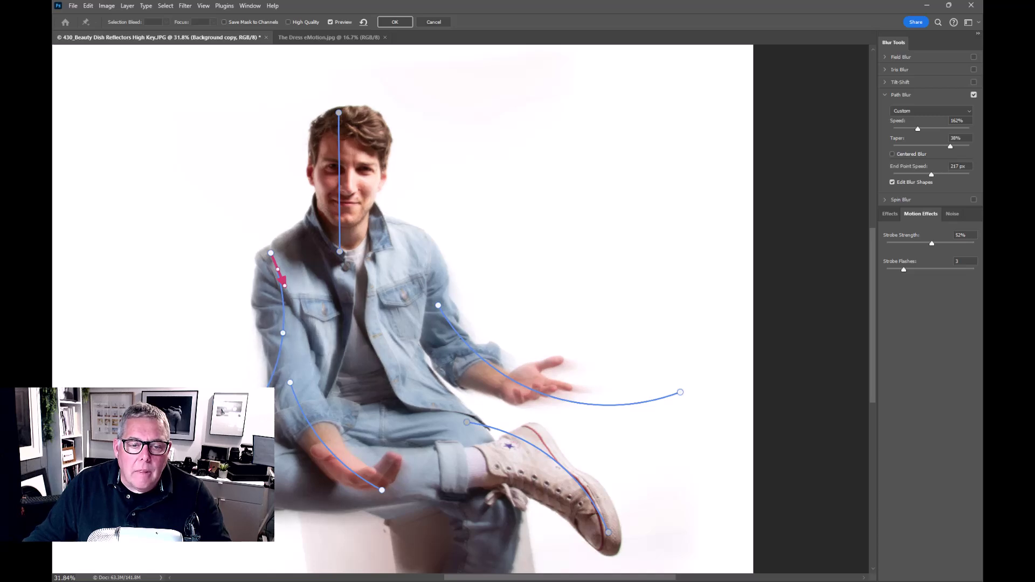
drag(286, 284, 284, 287)
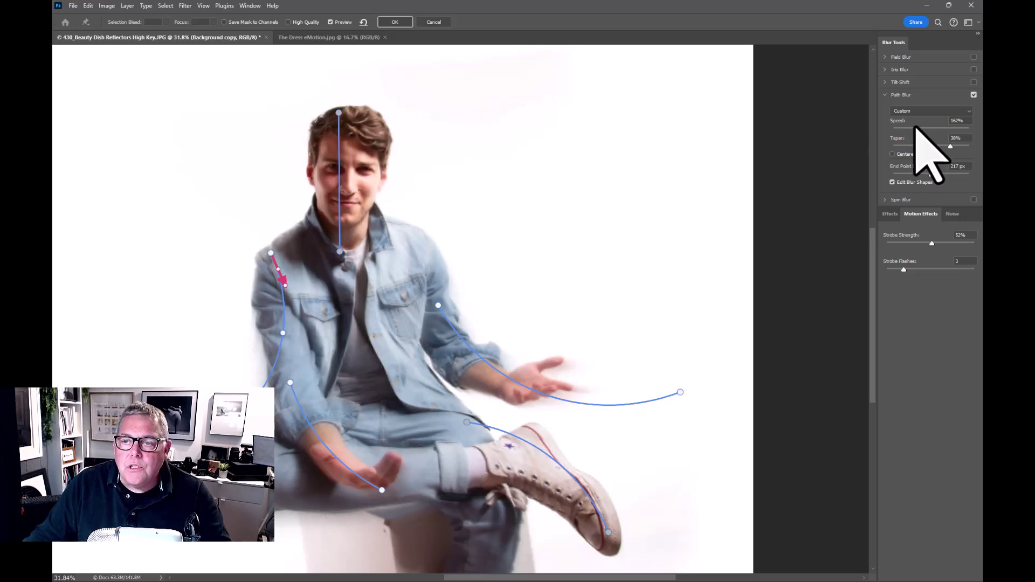
drag(918, 129, 926, 129)
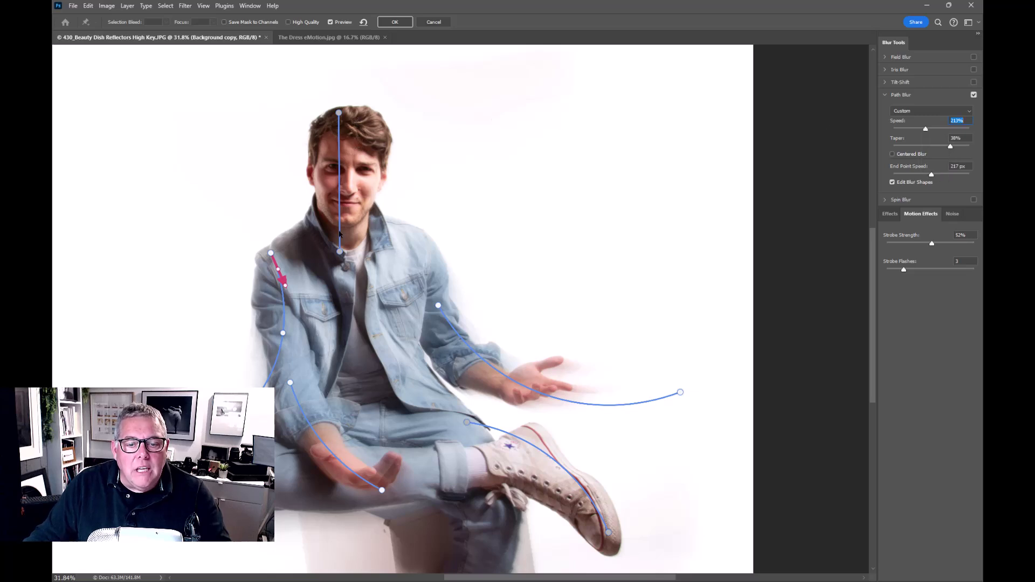
click(340, 114)
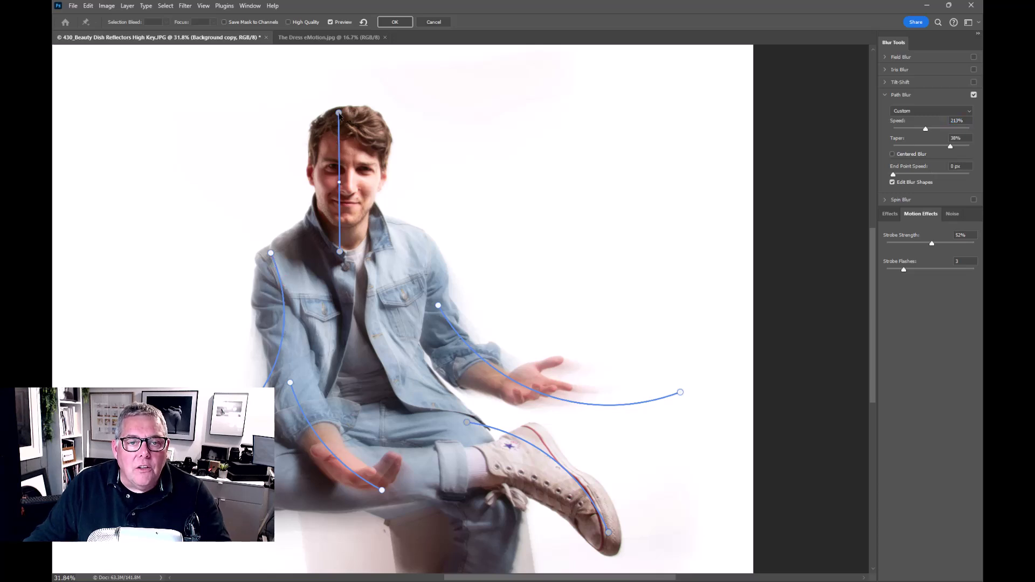